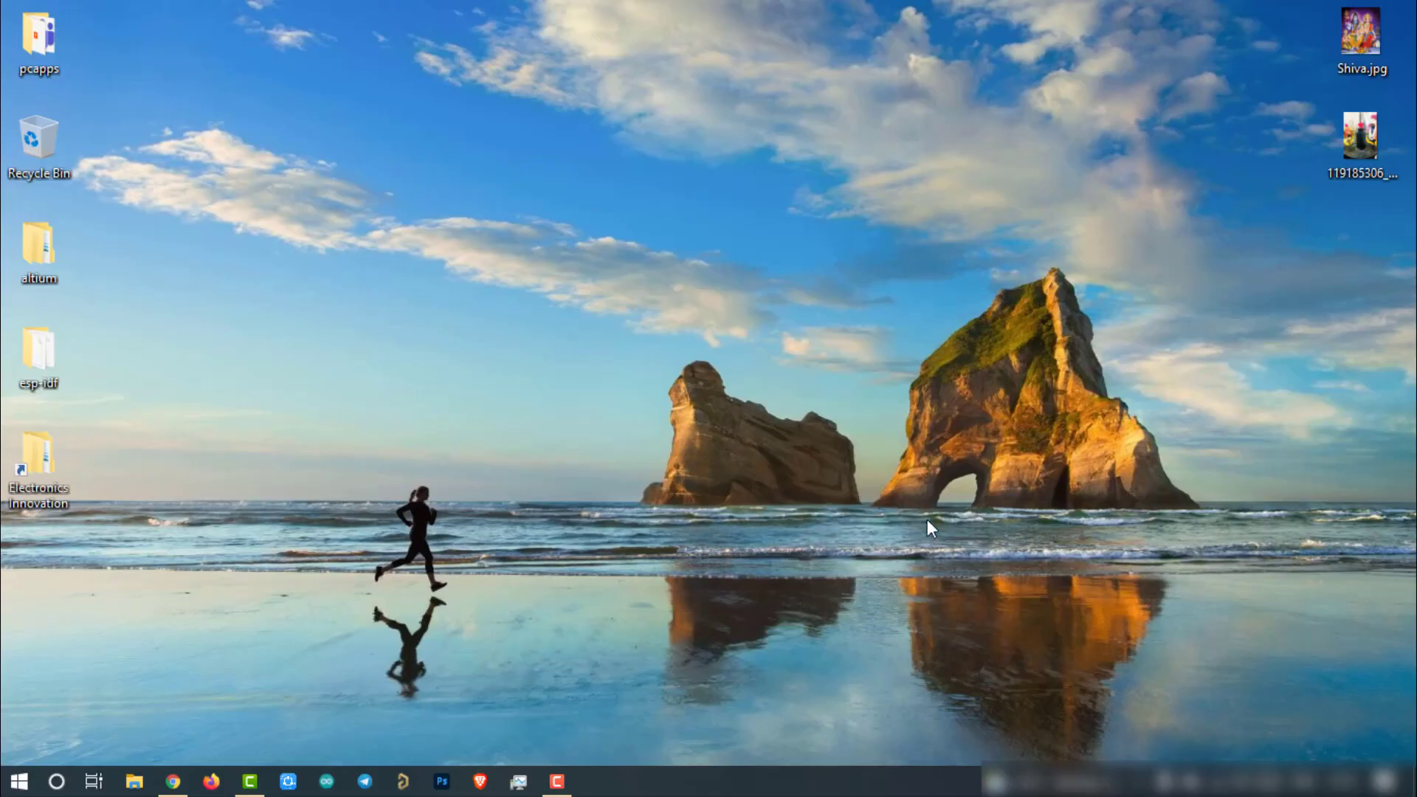
Step: Connect the PC to the dragino-1d2060 Wi-Fi network using its security key
click(1228, 780)
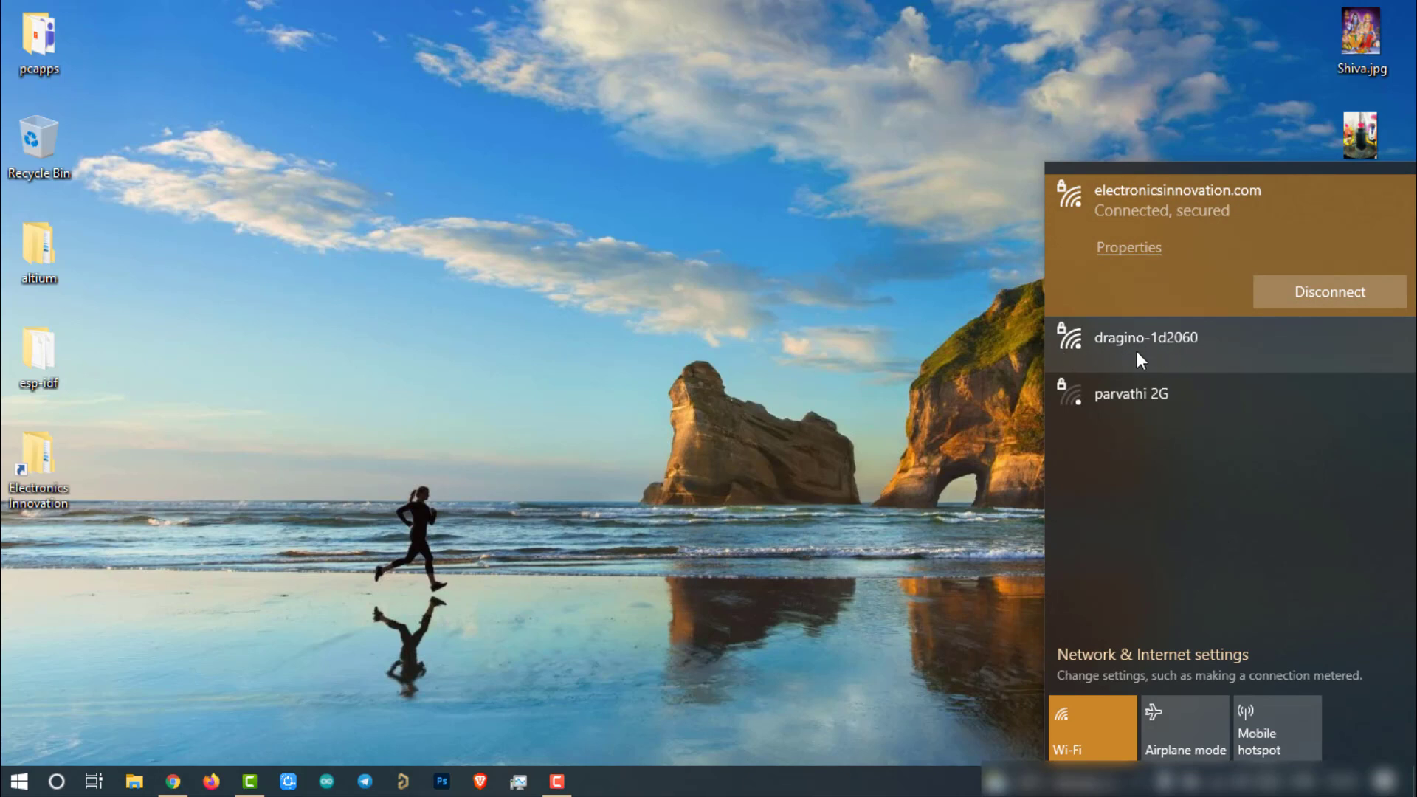
click(1201, 347)
click(1323, 347)
click(1389, 333)
click(1181, 379)
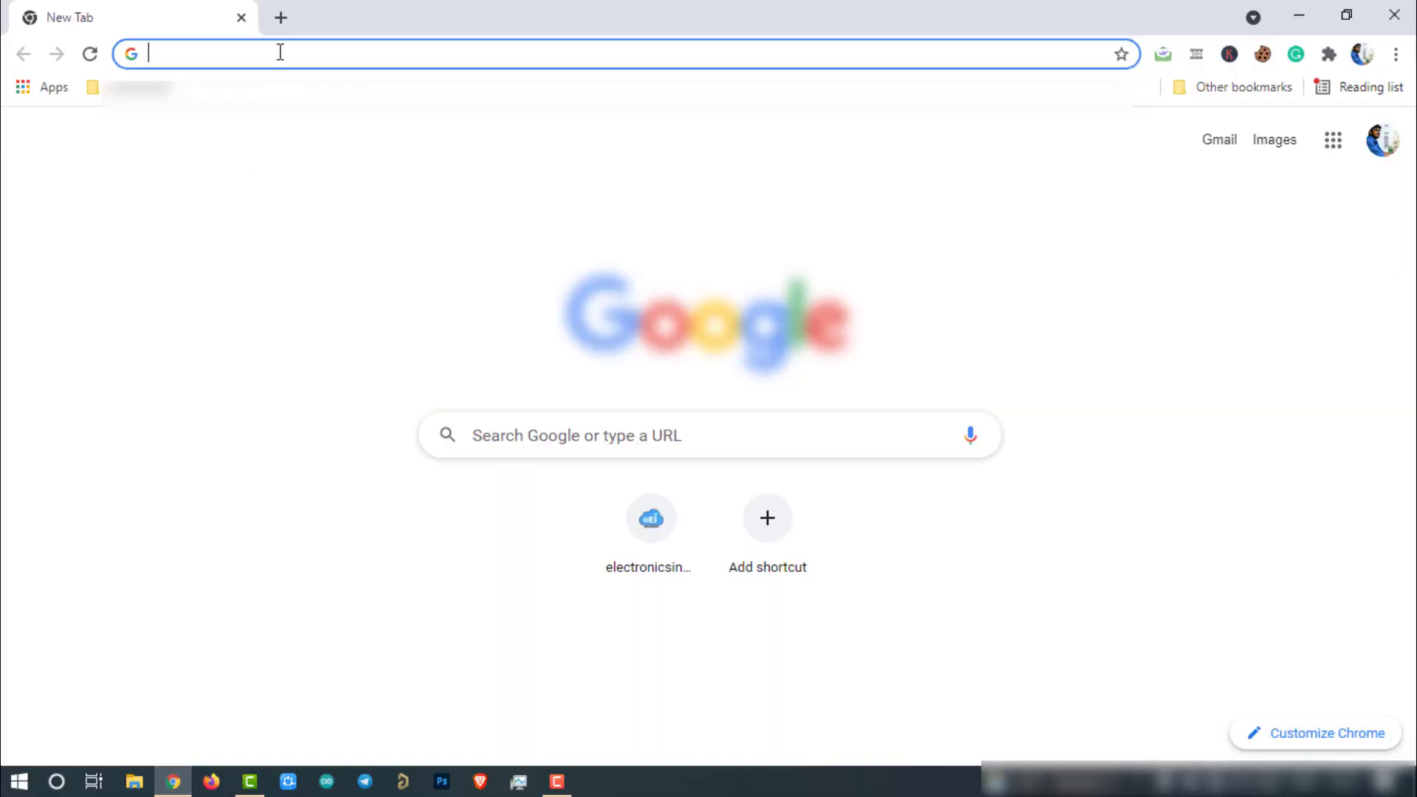
Step: Browse to 10.130.1.1 and sign in as root with the gateway password
click(280, 51)
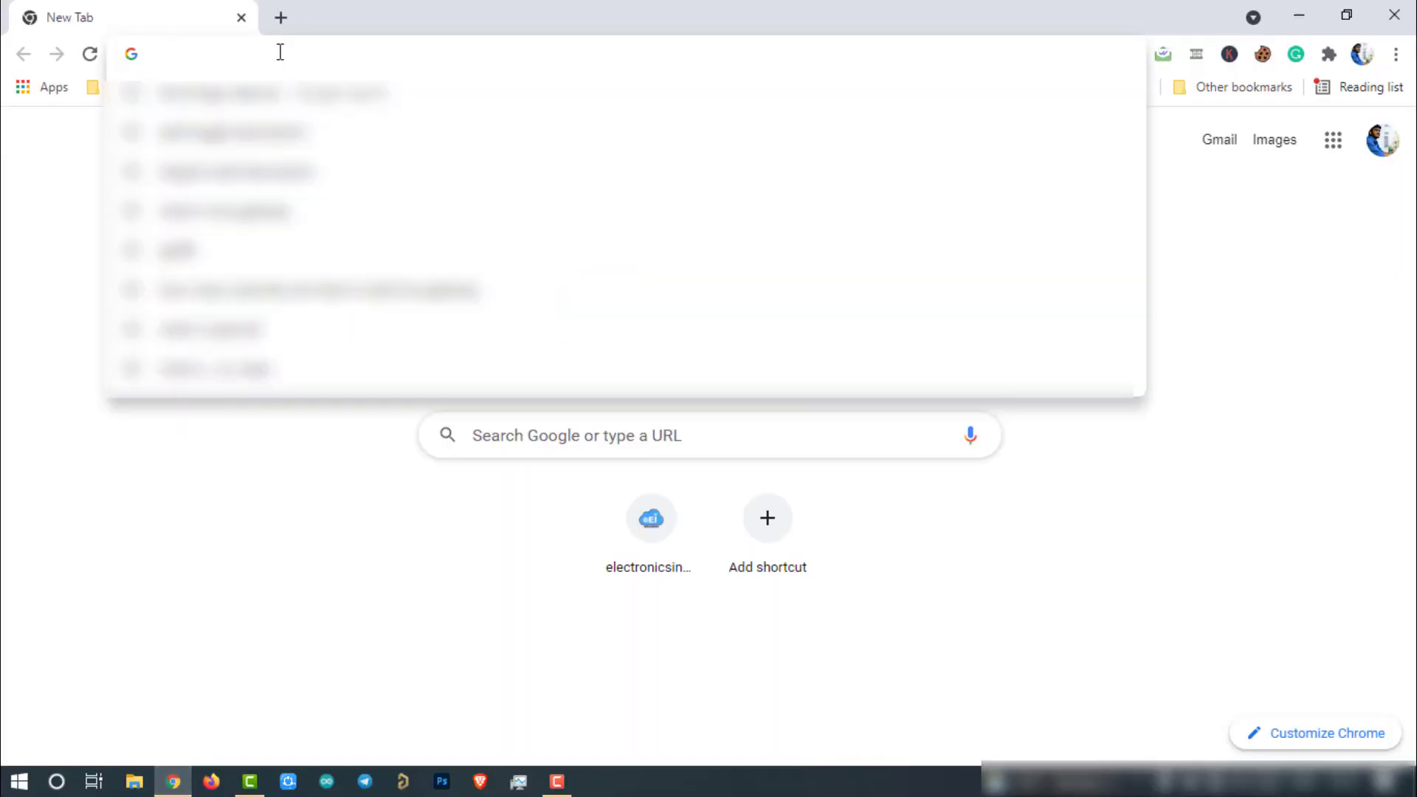
text(10)
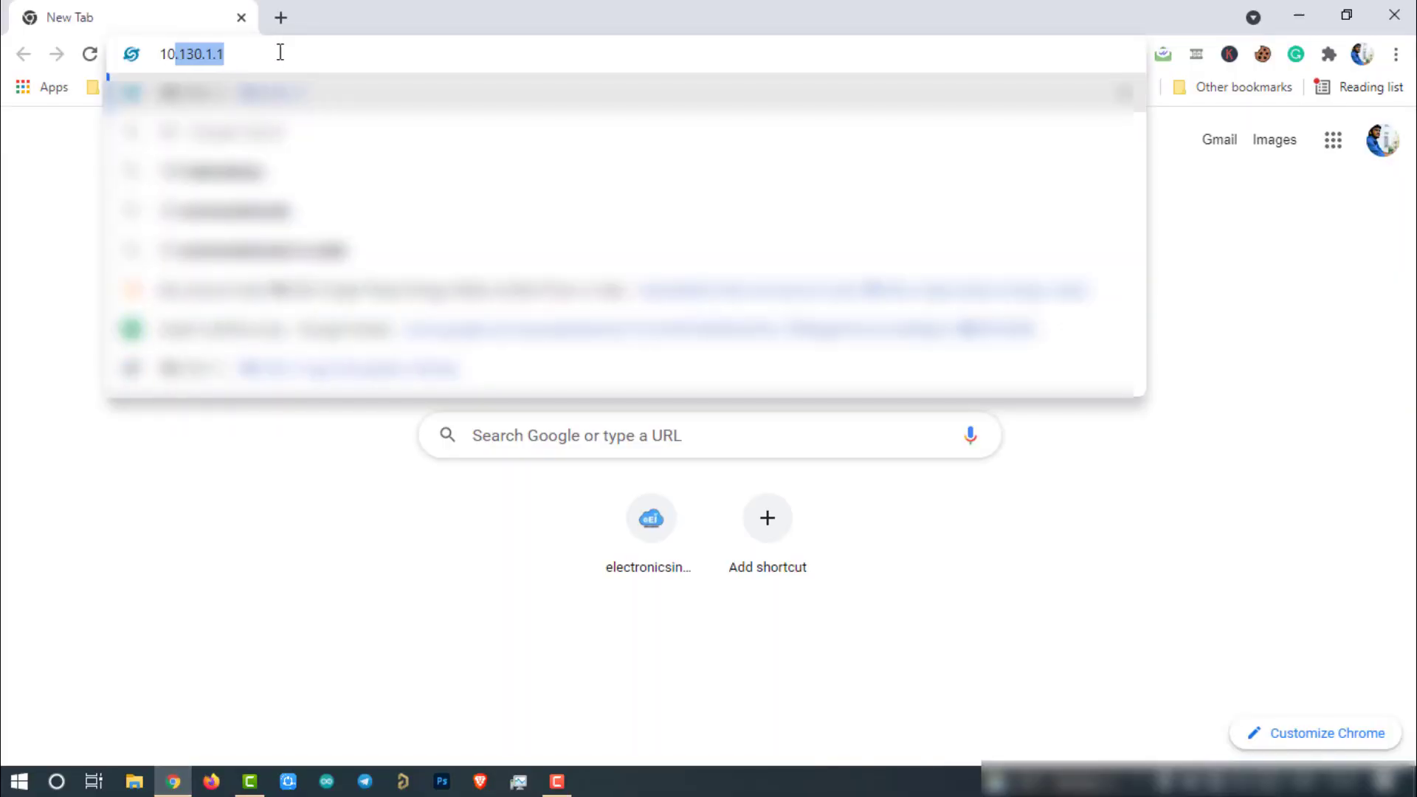
text(.130.1.1/cgi-bin/home.has)
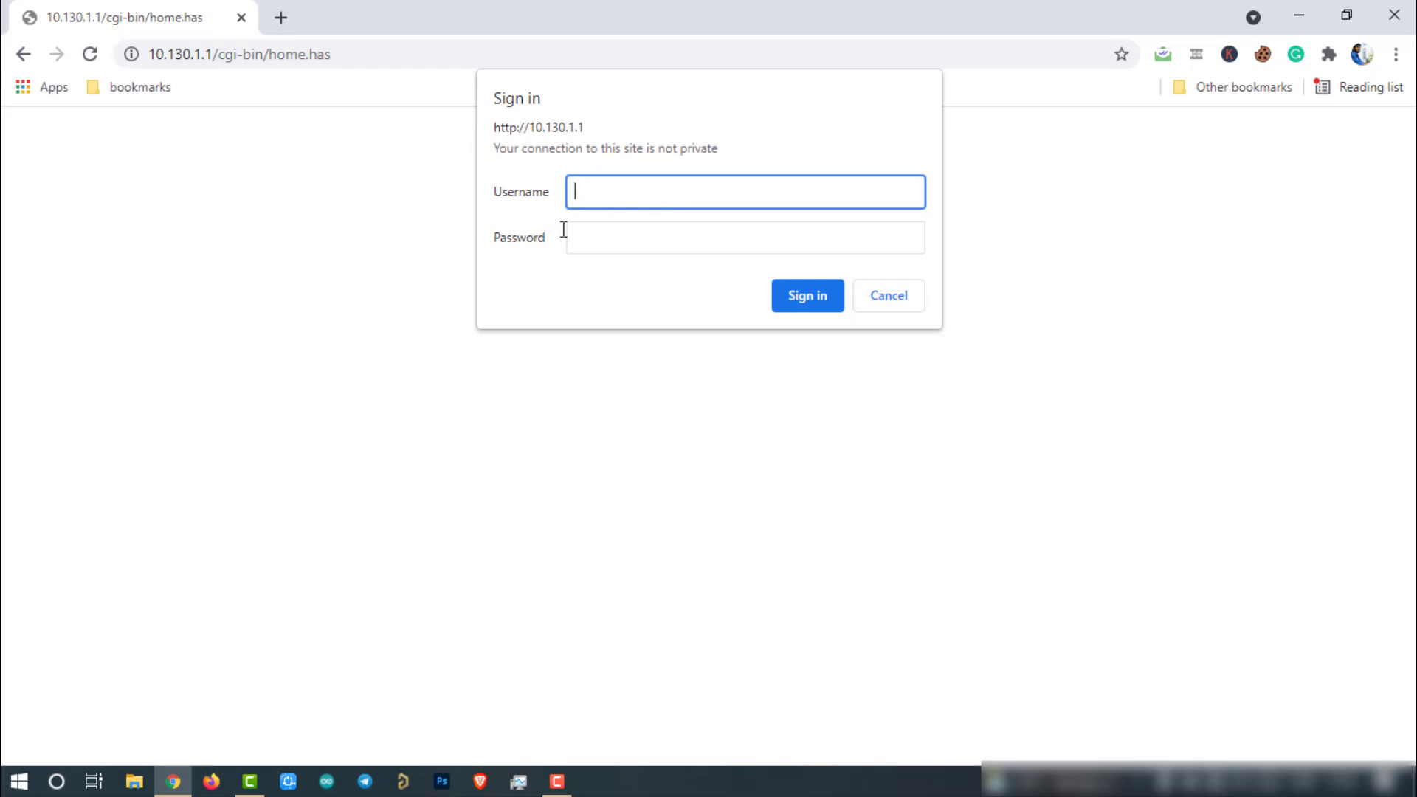
text(root)
click(607, 234)
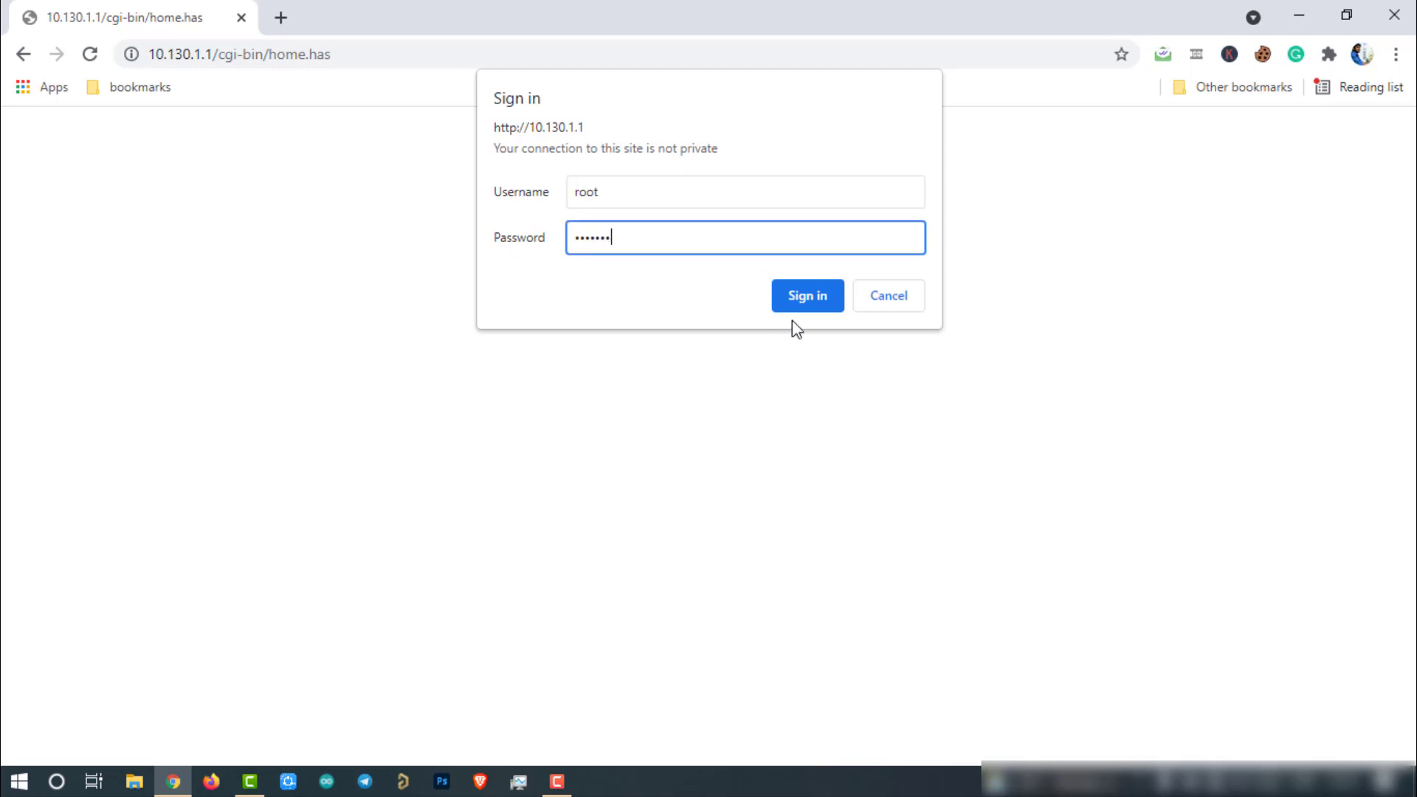
click(797, 299)
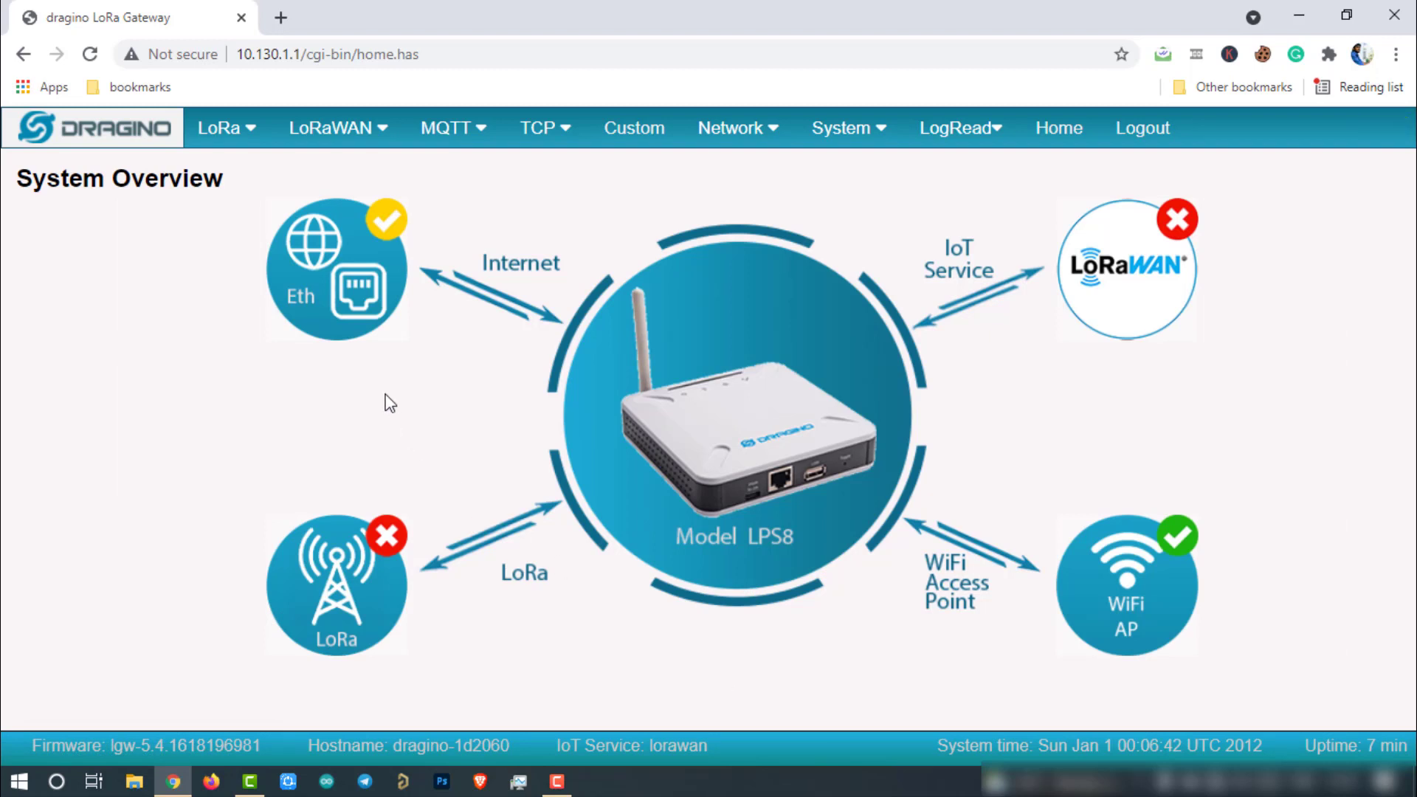
Step: Read the Eth, LoRaWAN, WiFi AP and LPS8 status panels, then bring up the Network menu
mouse_move(318, 295)
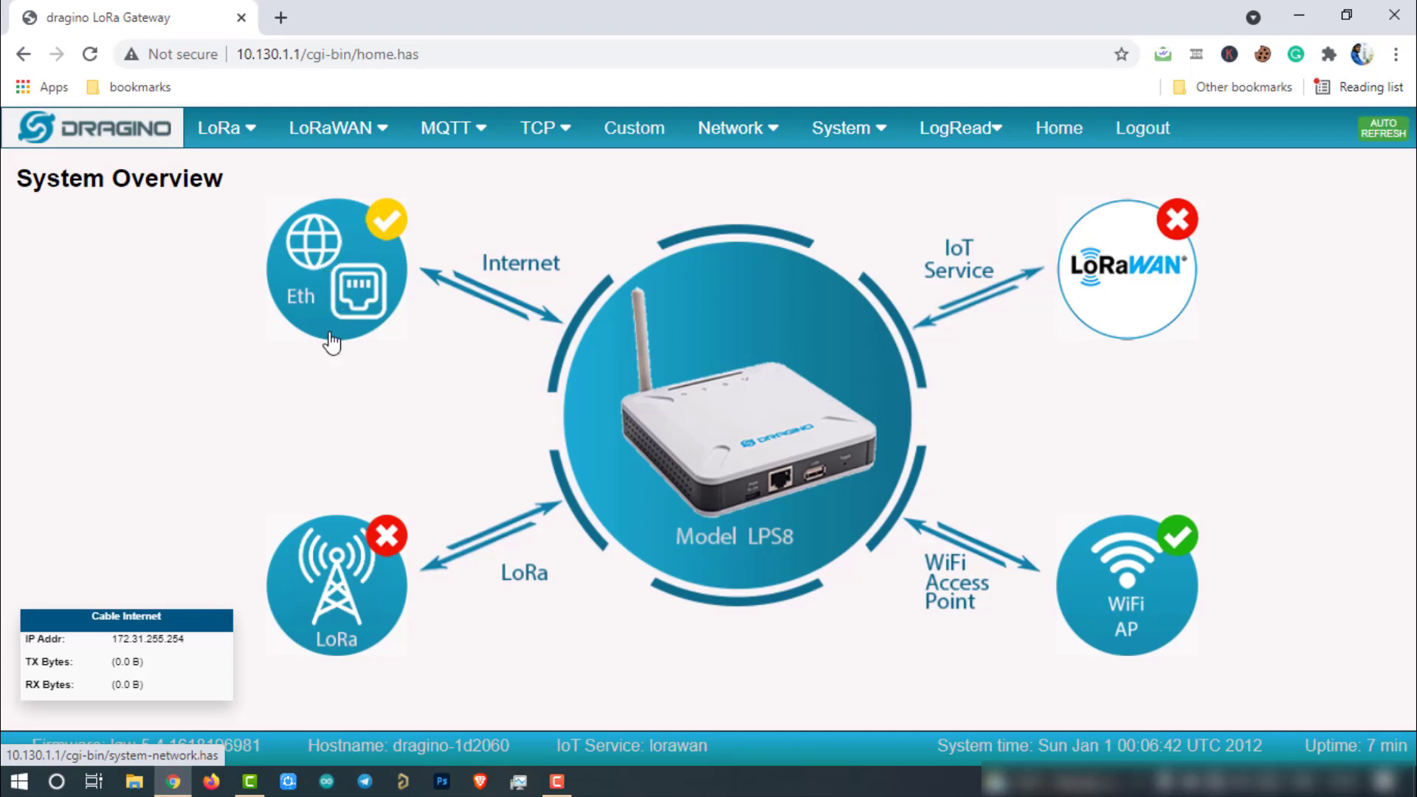
mouse_move(1180, 260)
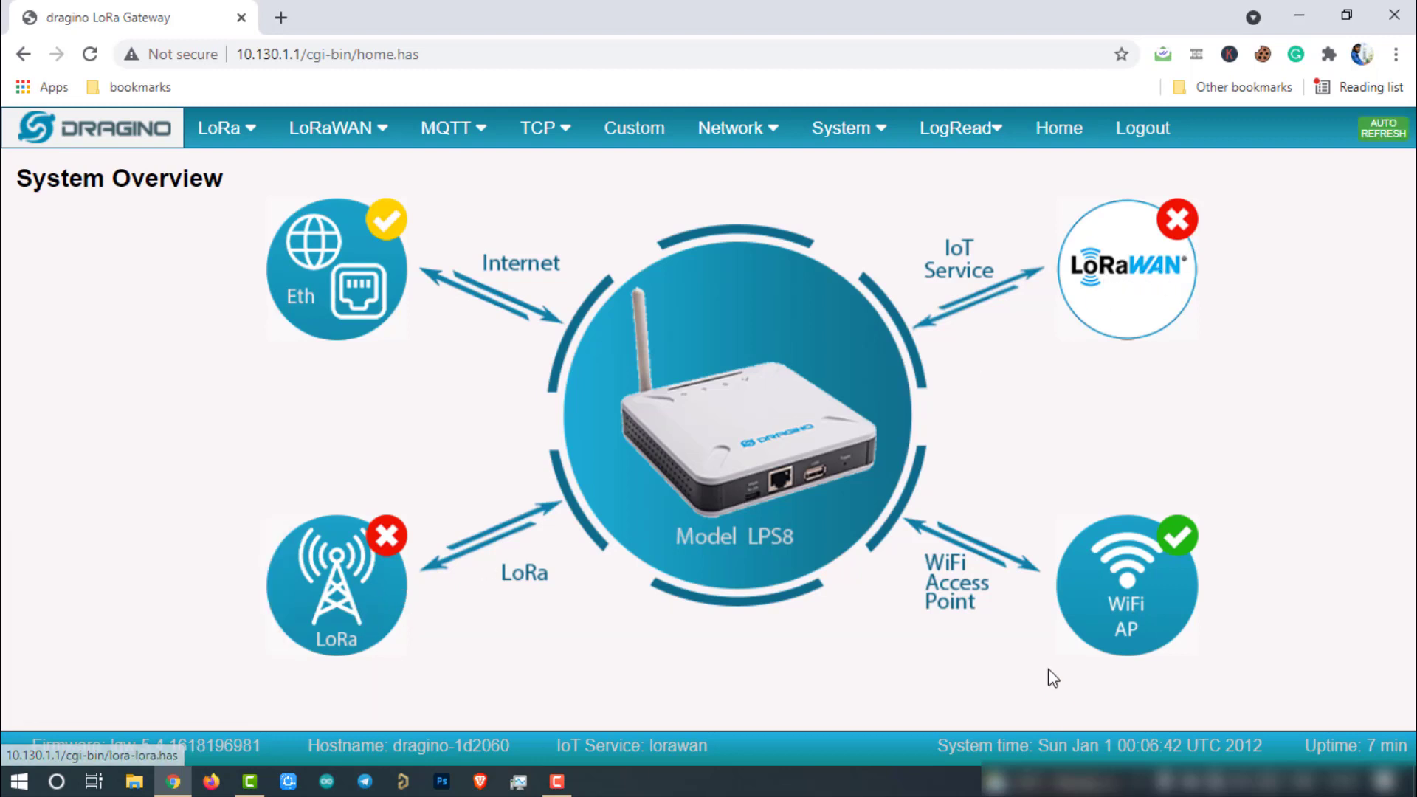
mouse_move(1153, 631)
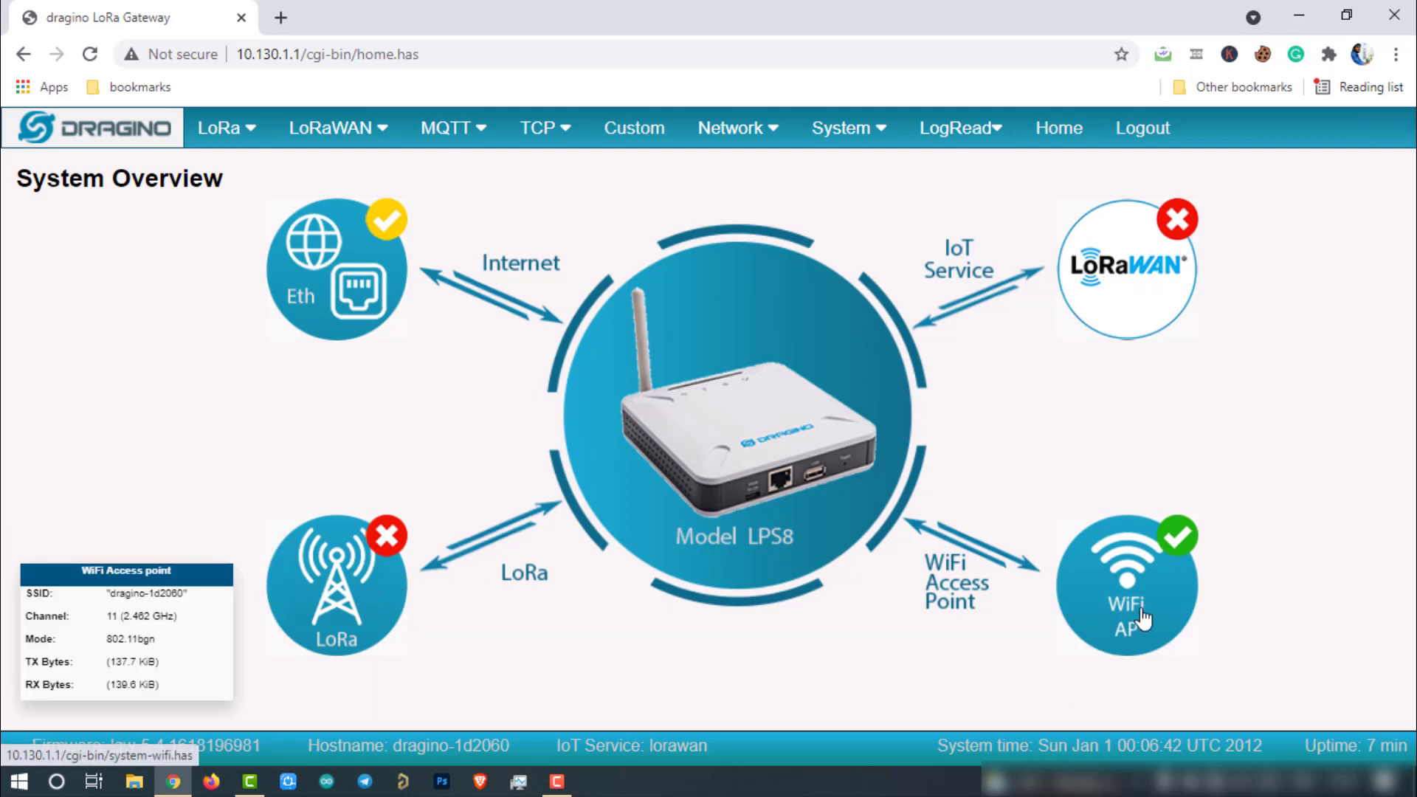
mouse_move(902, 405)
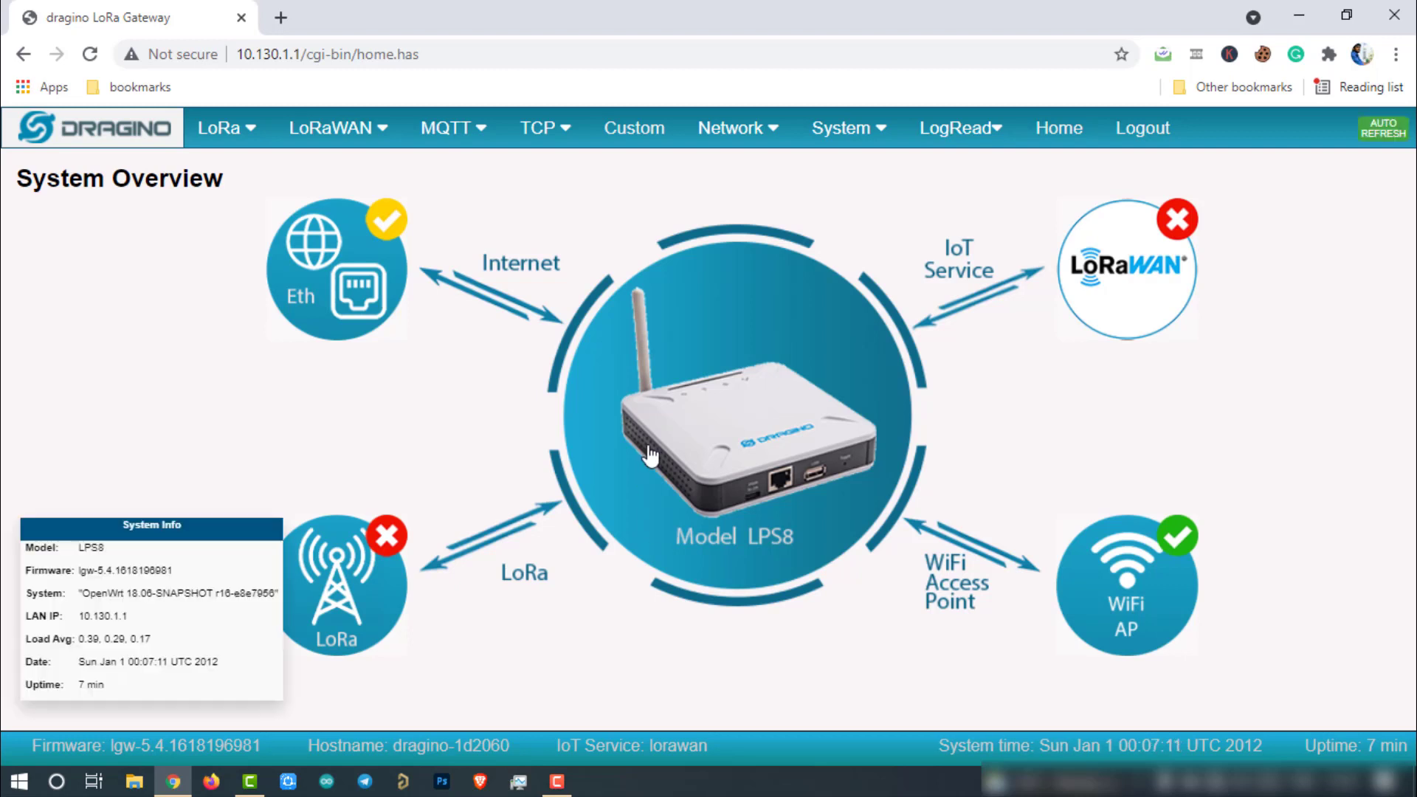
mouse_move(725, 129)
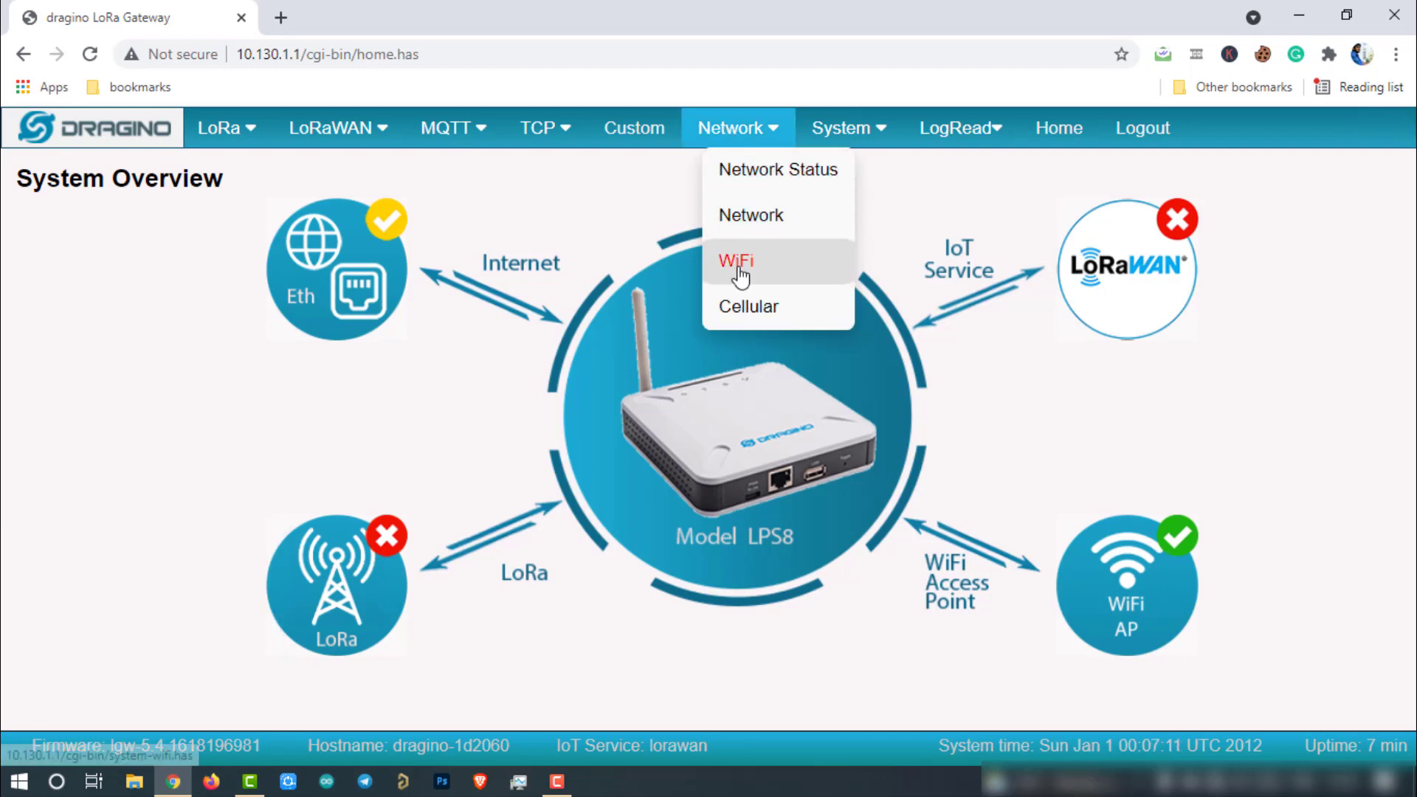
Step: In the WiFi settings, choose electronicsinnovation.com from the WiFi Survey list
click(784, 270)
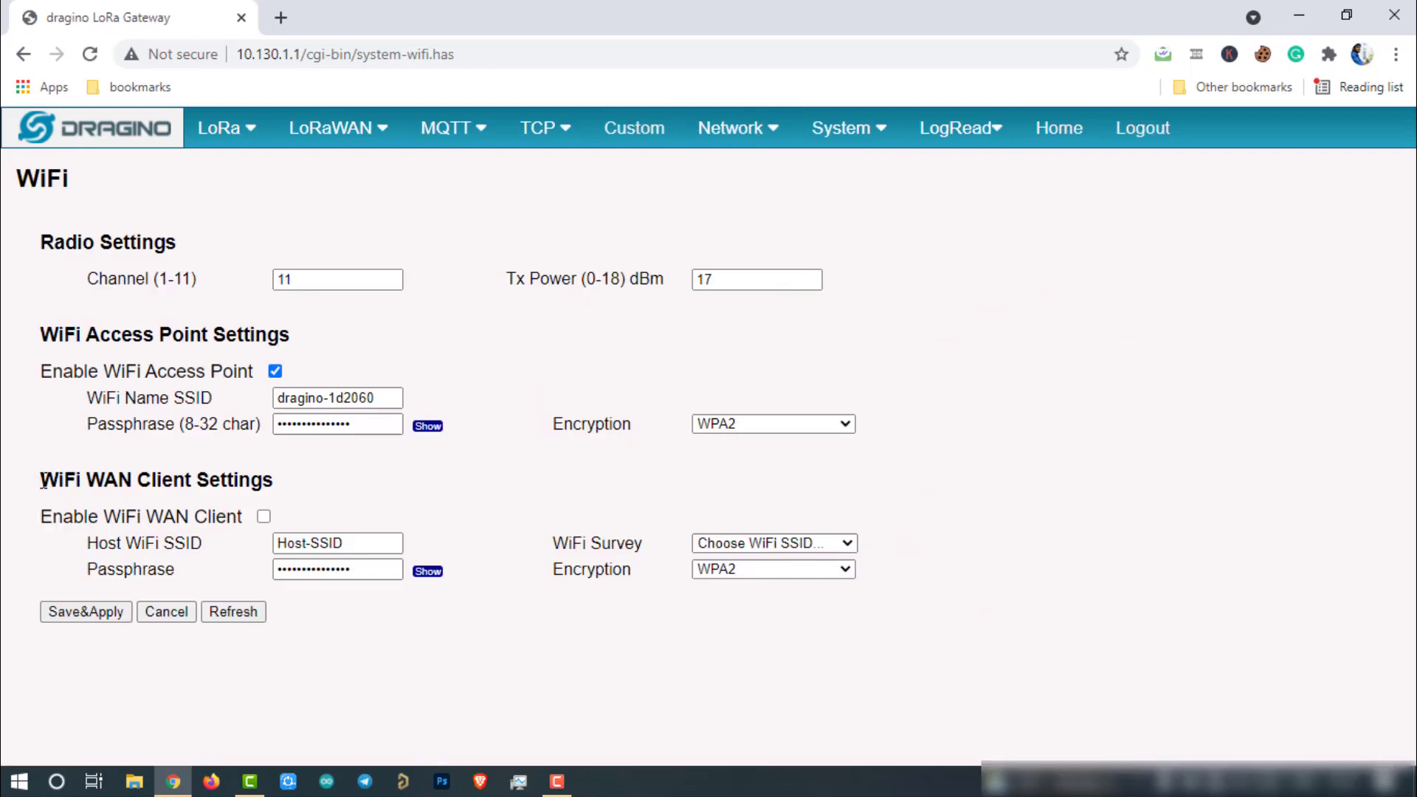
drag(40, 480, 285, 489)
click(275, 489)
click(848, 544)
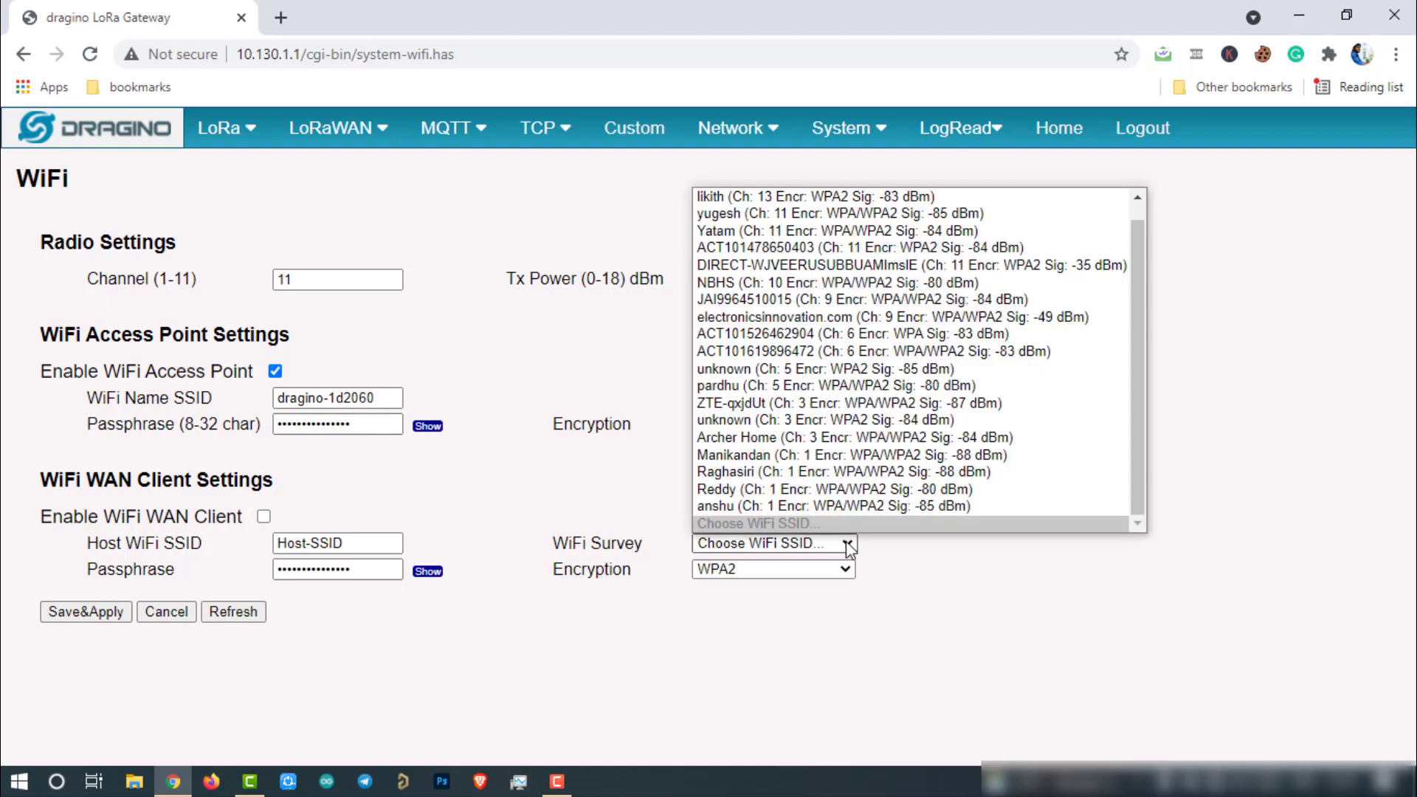
click(738, 317)
Step: Replace the WAN passphrase with the home network's Wi-Fi password and verify it
click(376, 572)
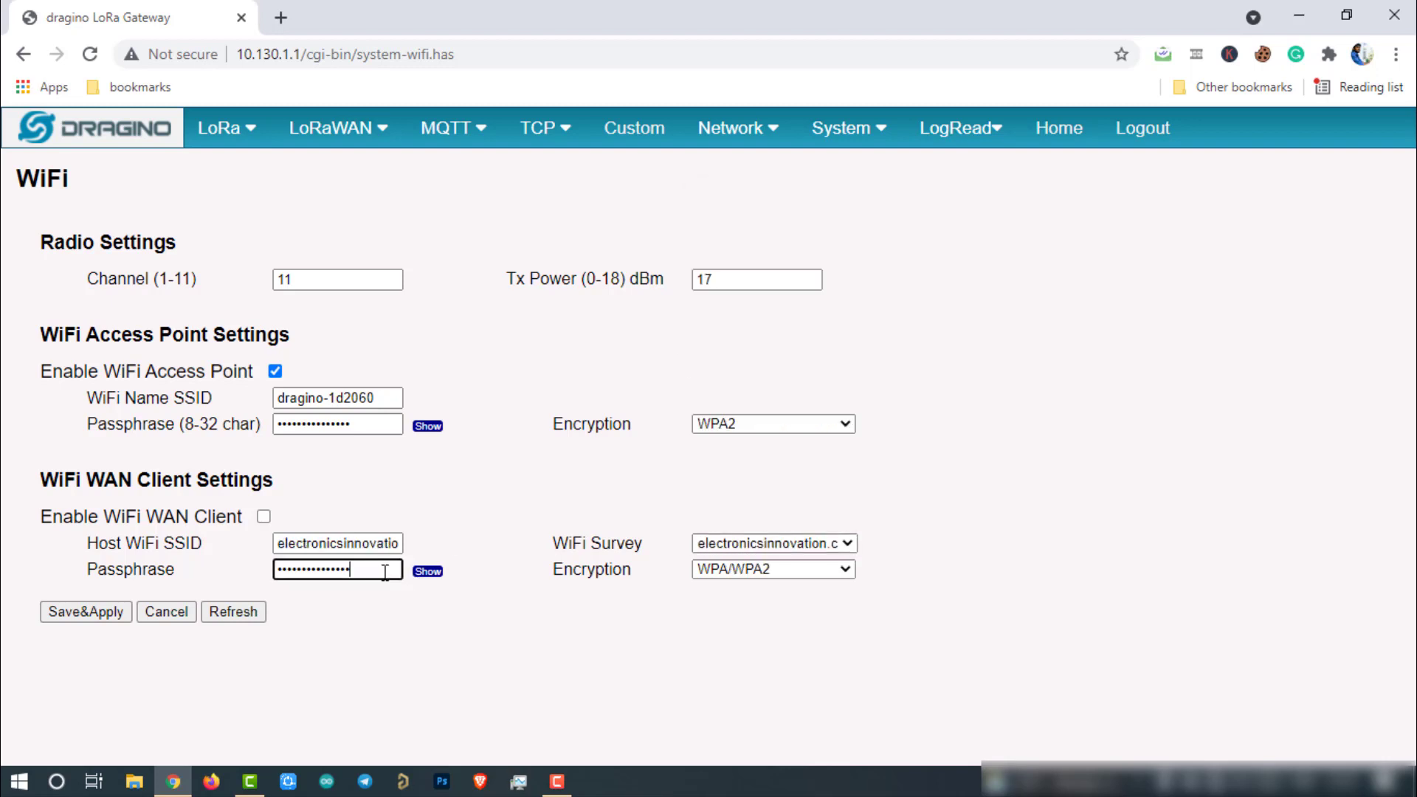
click(428, 571)
drag(387, 569, 258, 569)
key(BackSpace)
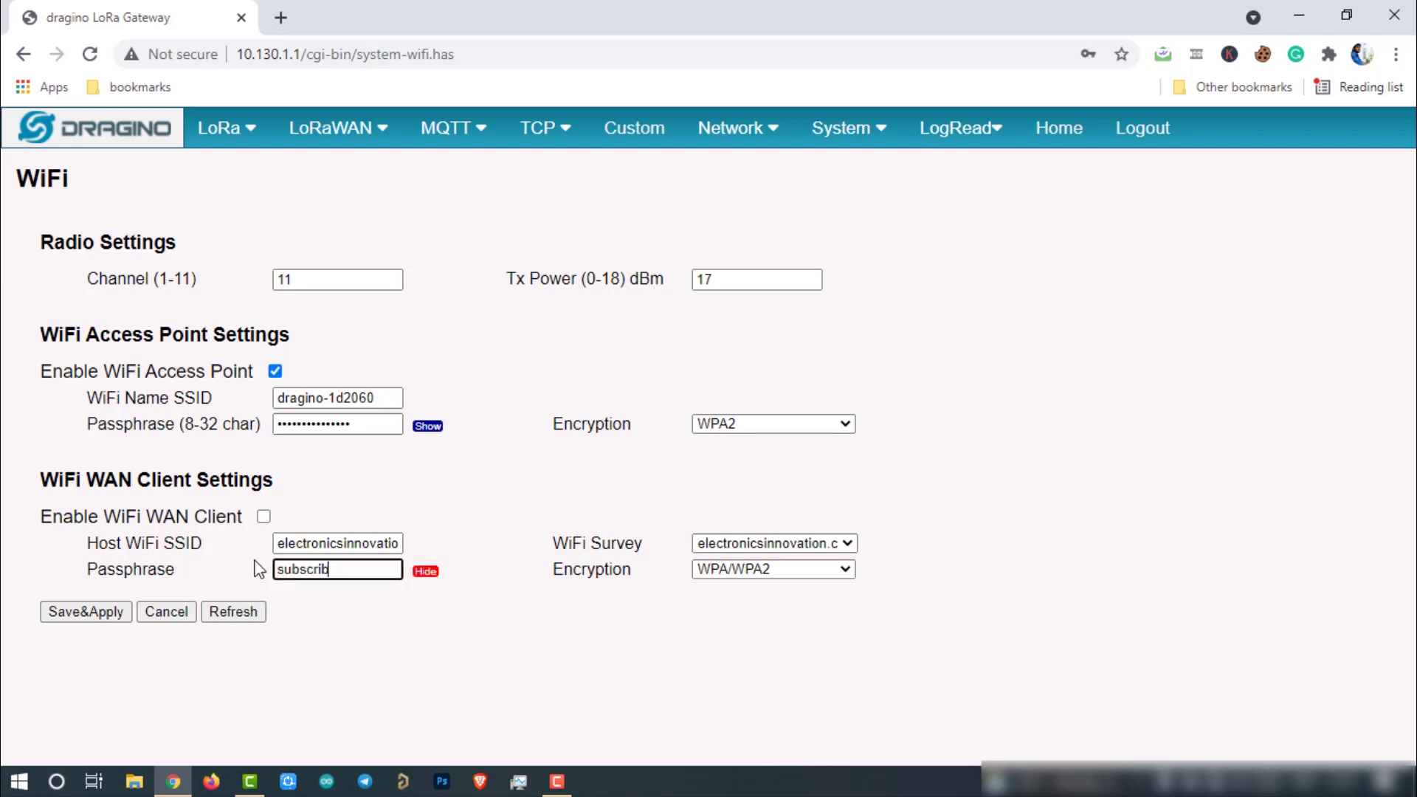
click(426, 571)
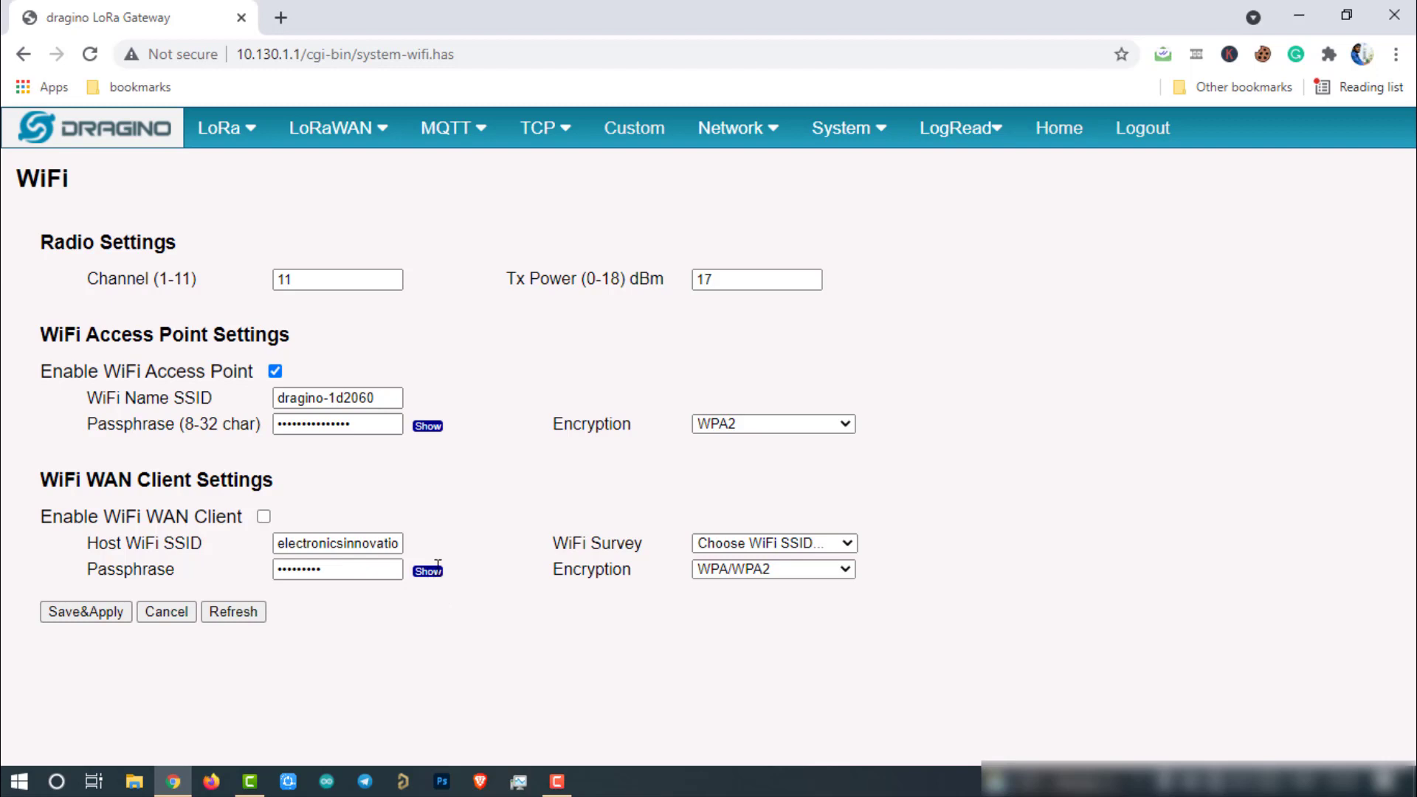
click(428, 571)
click(352, 569)
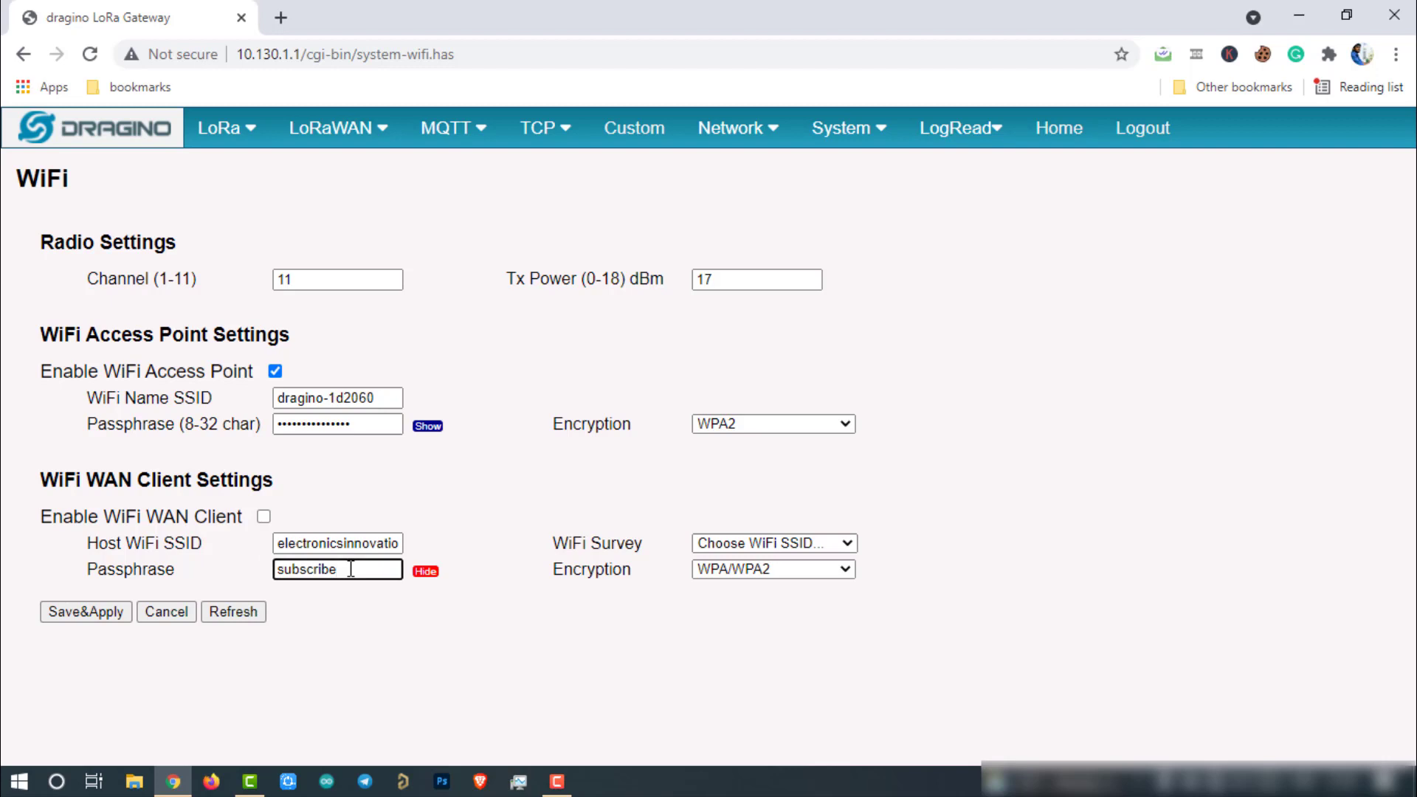
Step: Enable WiFi WAN Client, Save&Apply, and untick Enable WiFi Access Point
click(264, 516)
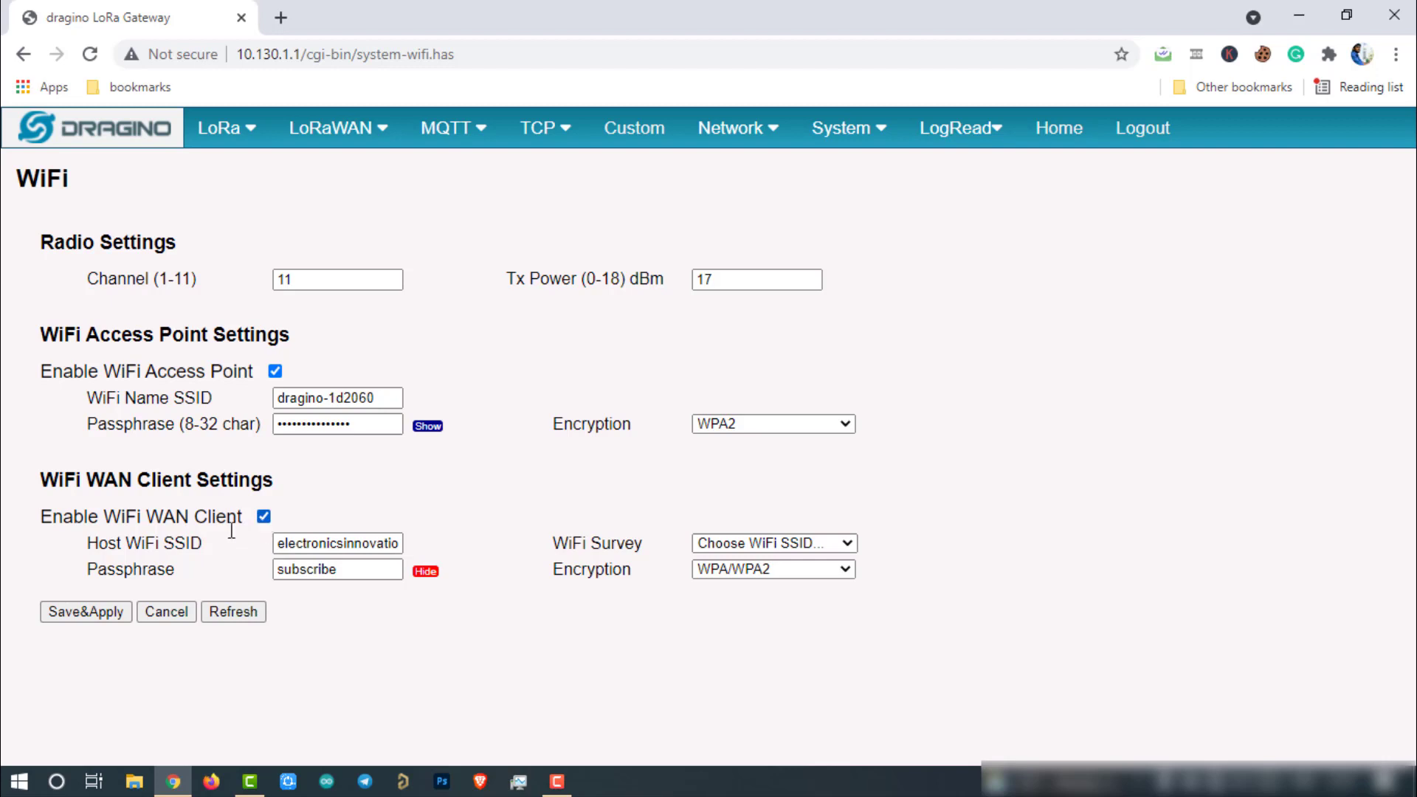
click(96, 618)
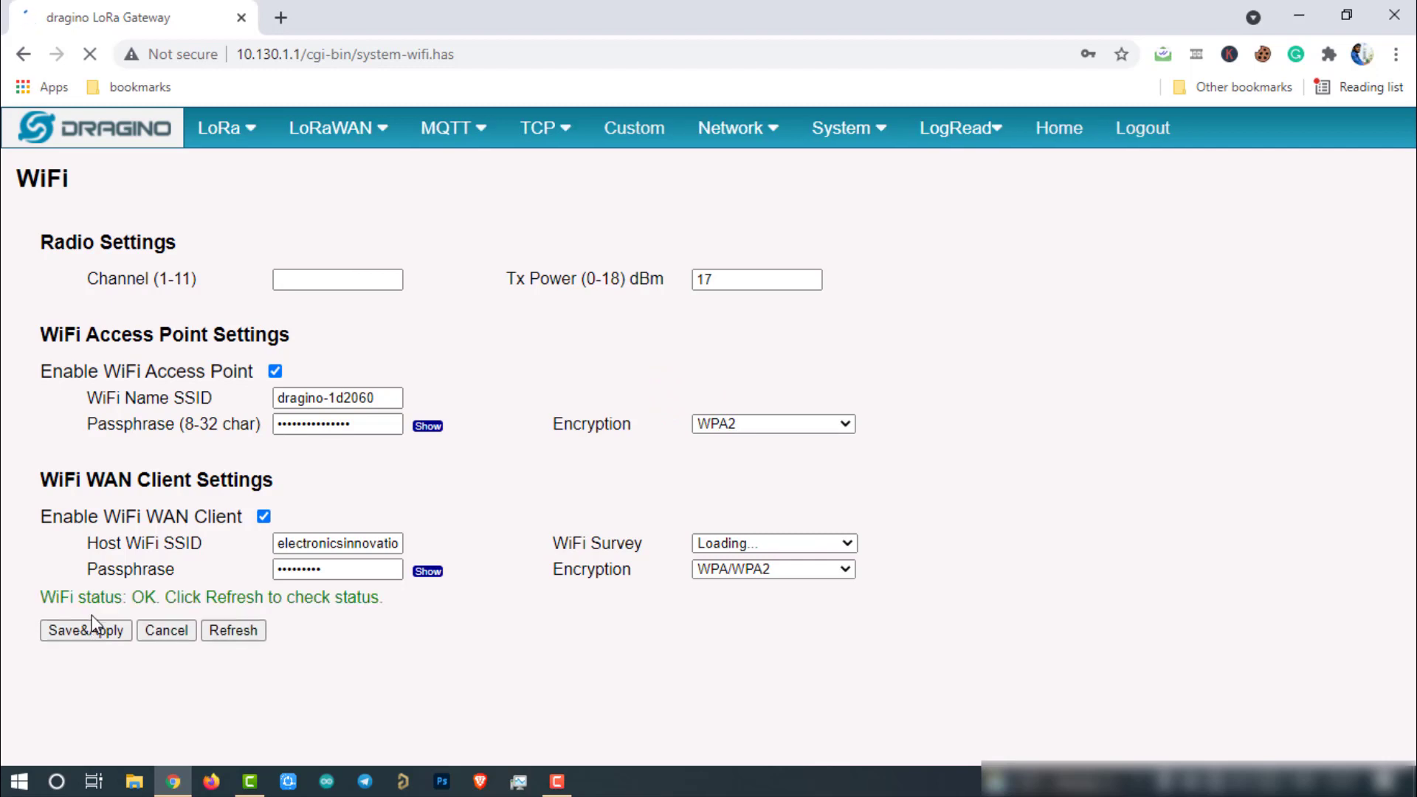
click(275, 371)
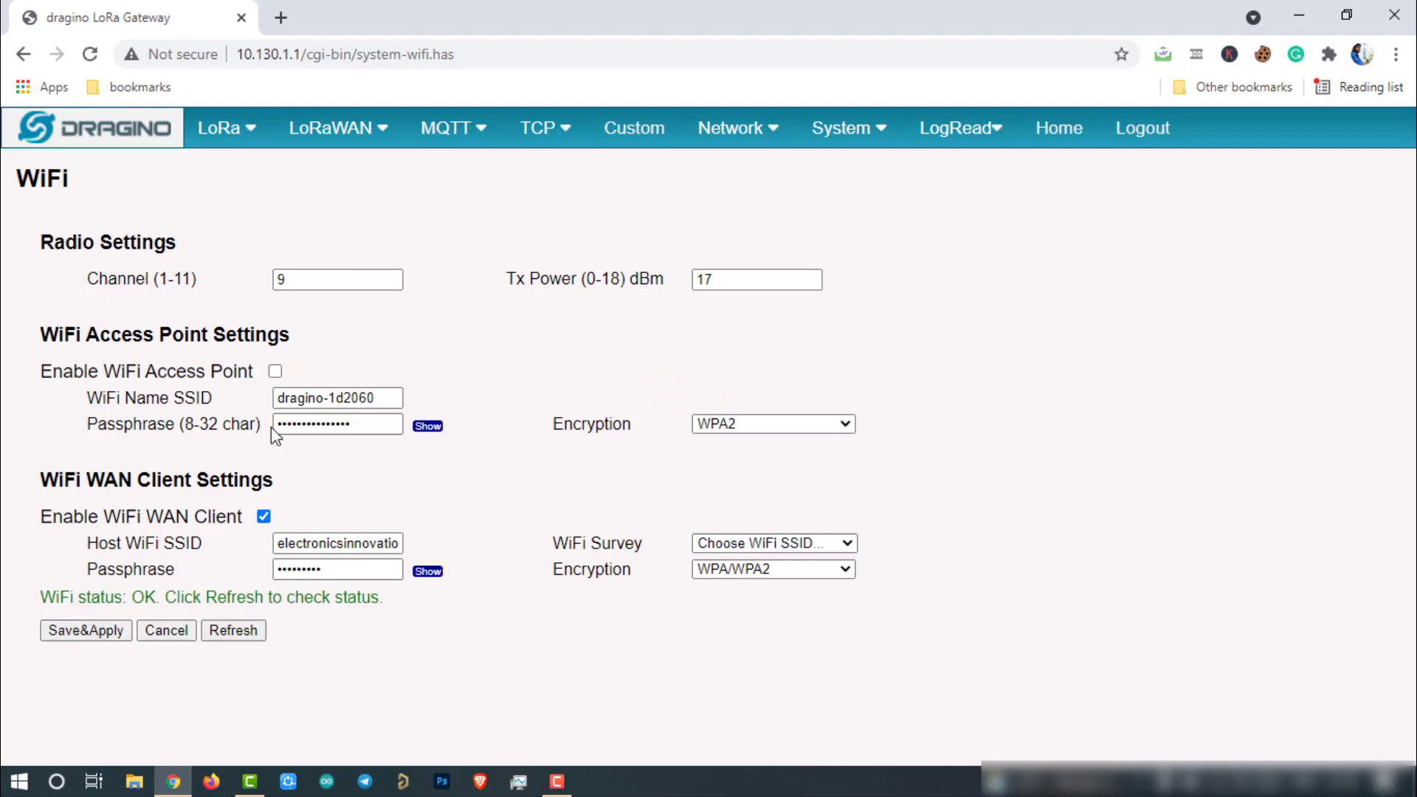
click(275, 371)
click(276, 372)
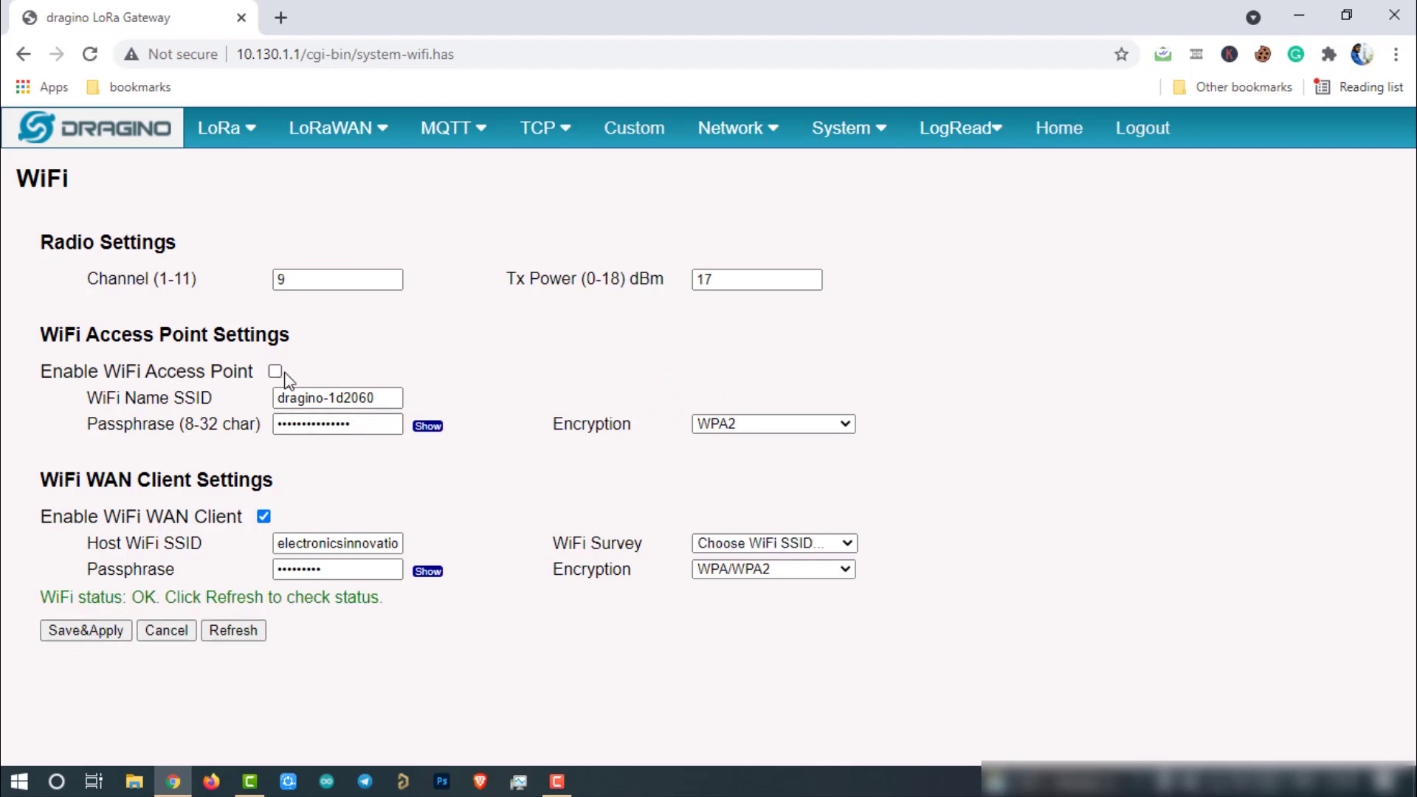
Step: Save with the access point off and reconnect the PC to electronicsinnovation.com
click(92, 629)
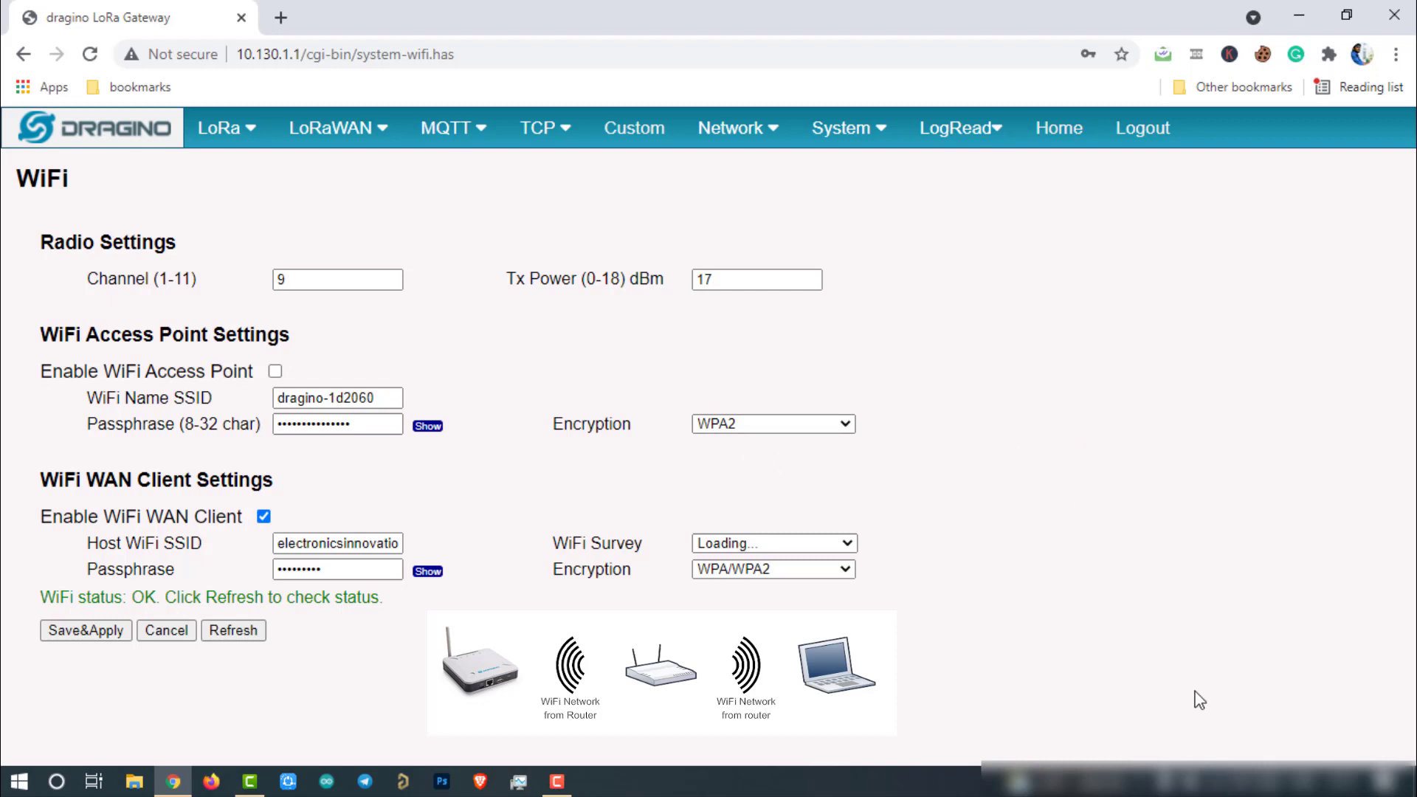
click(1298, 781)
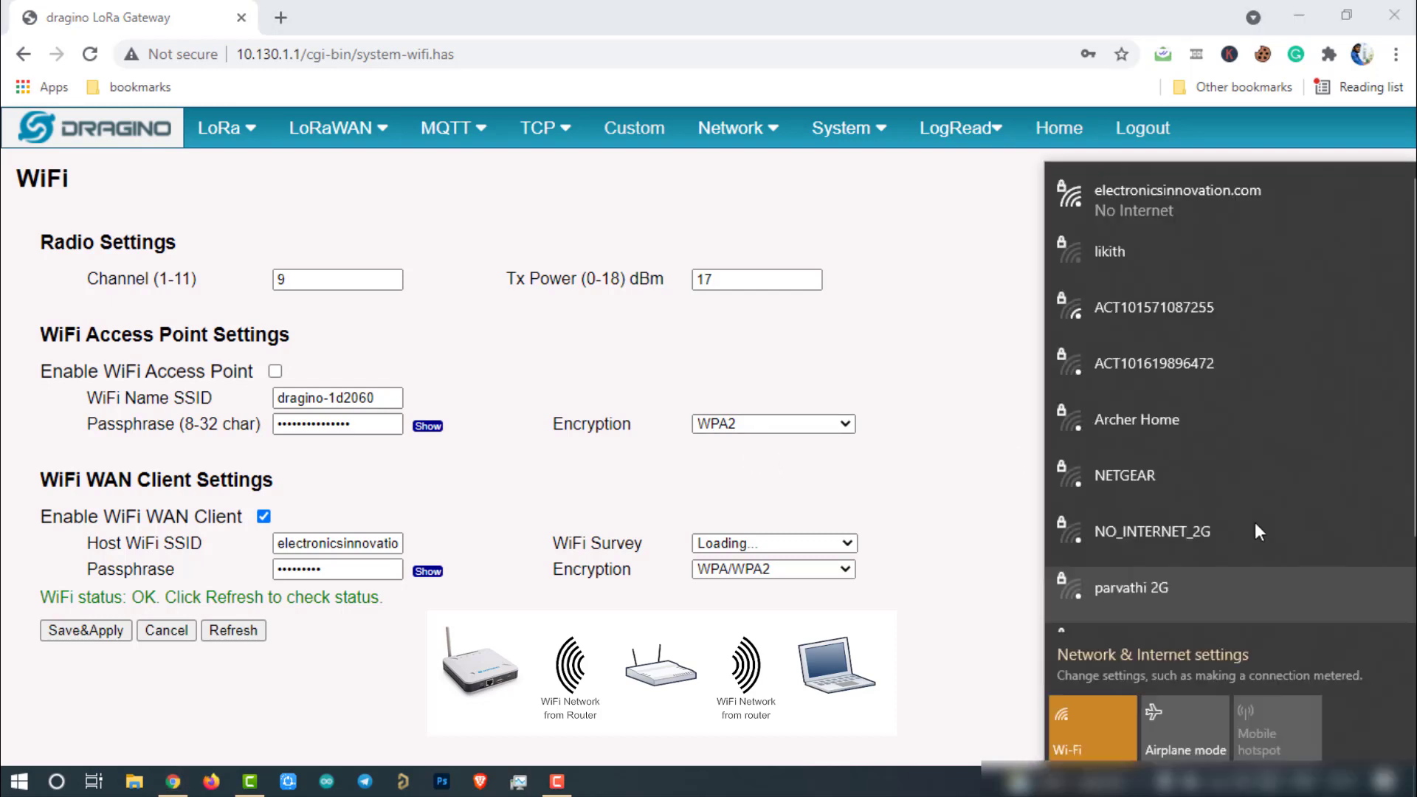
click(1206, 205)
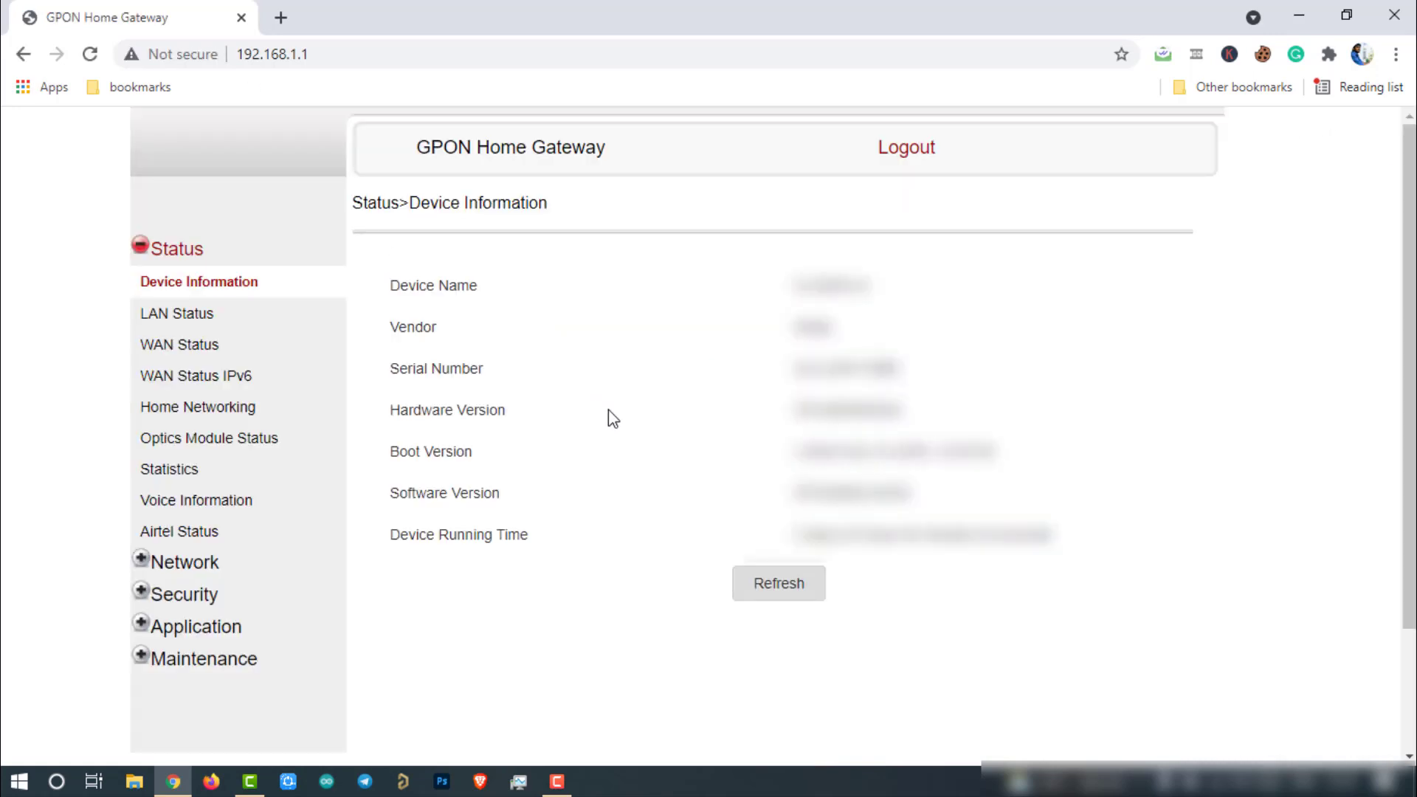
Step: Copy dragino-1d2060's address 192.168.1.18 from Home Networking into a new tab
click(196, 412)
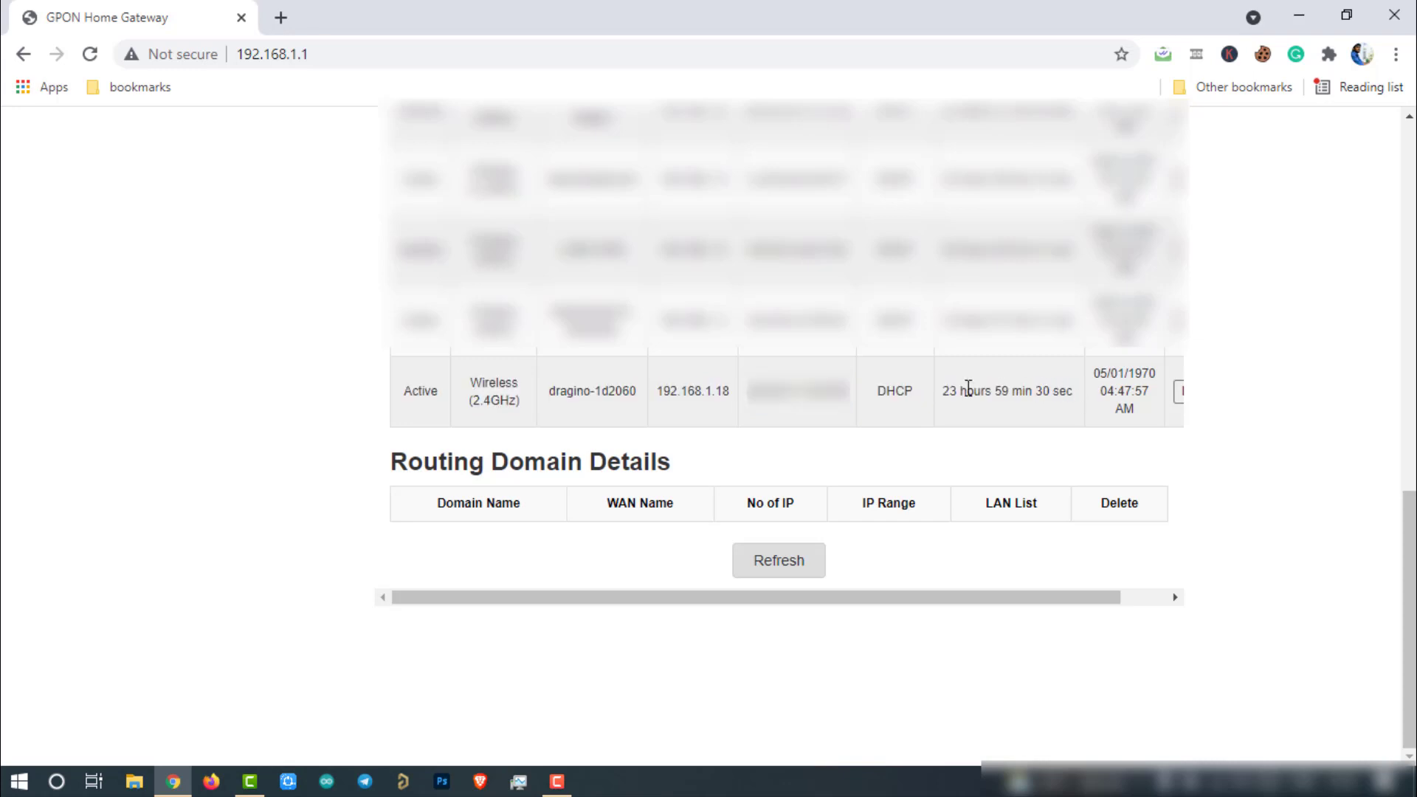
drag(658, 393, 743, 392)
key(ctrl+c)
right_click(742, 392)
click(734, 405)
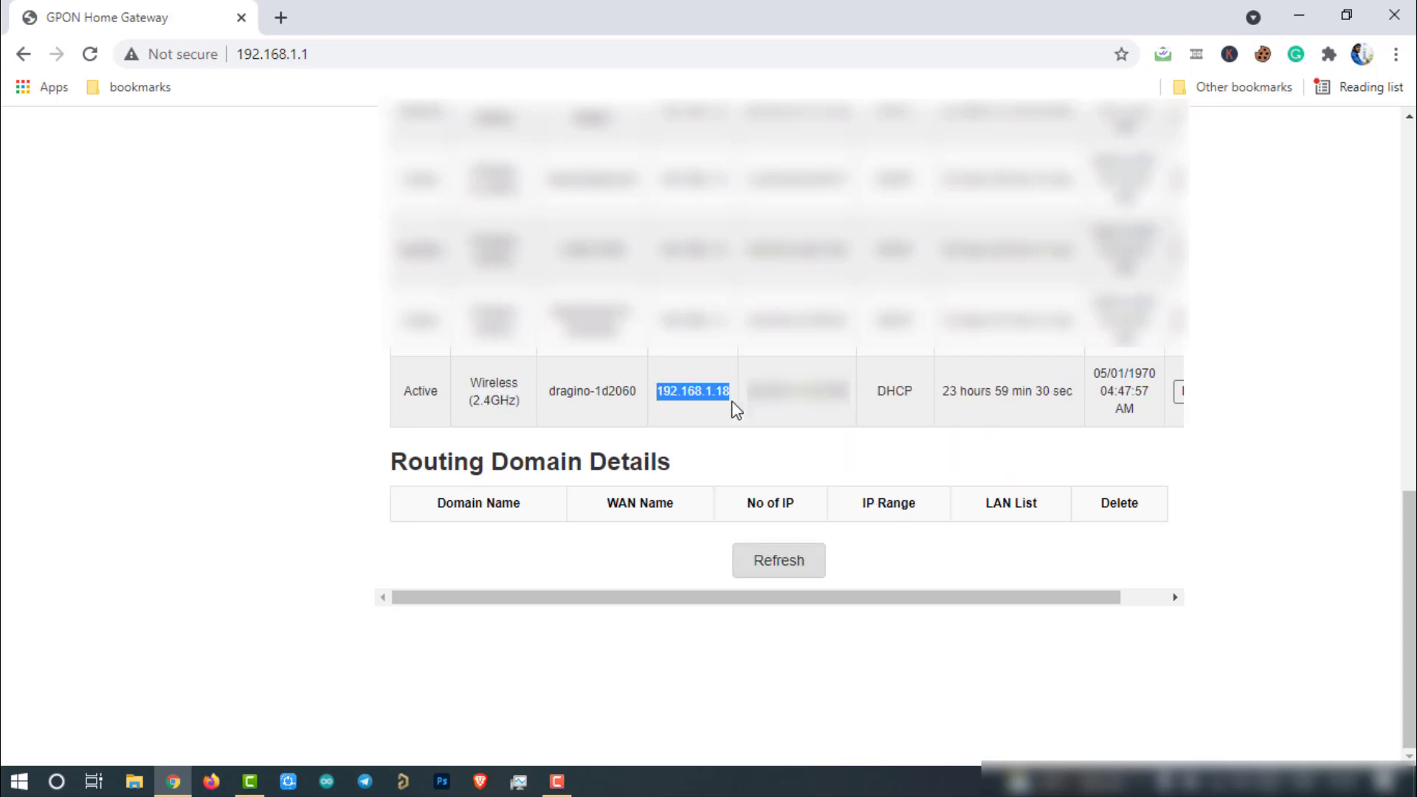
click(280, 17)
click(296, 49)
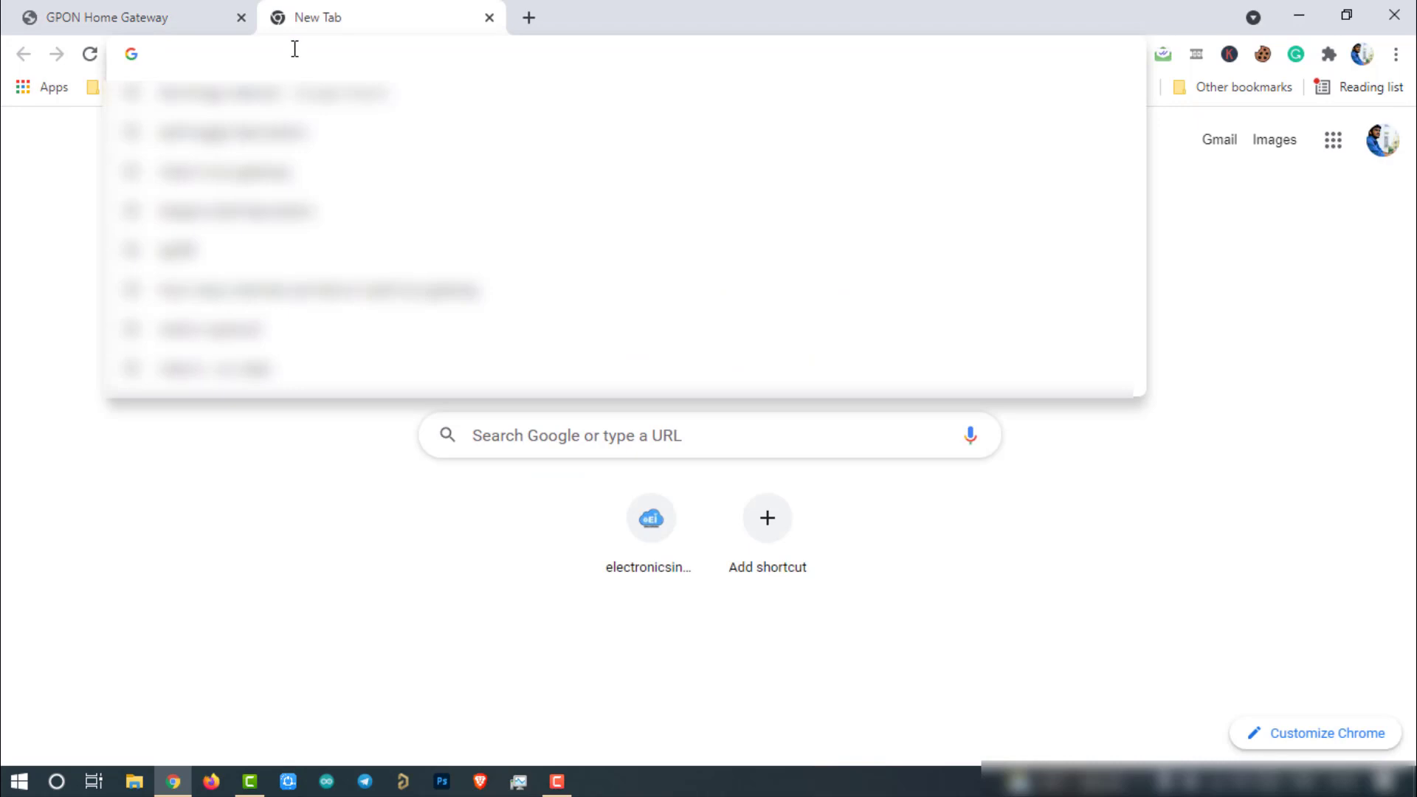
Step: Load the gateway's web interface at 192.168.1.18:8000
key(ctrl+v)
text(:8000)
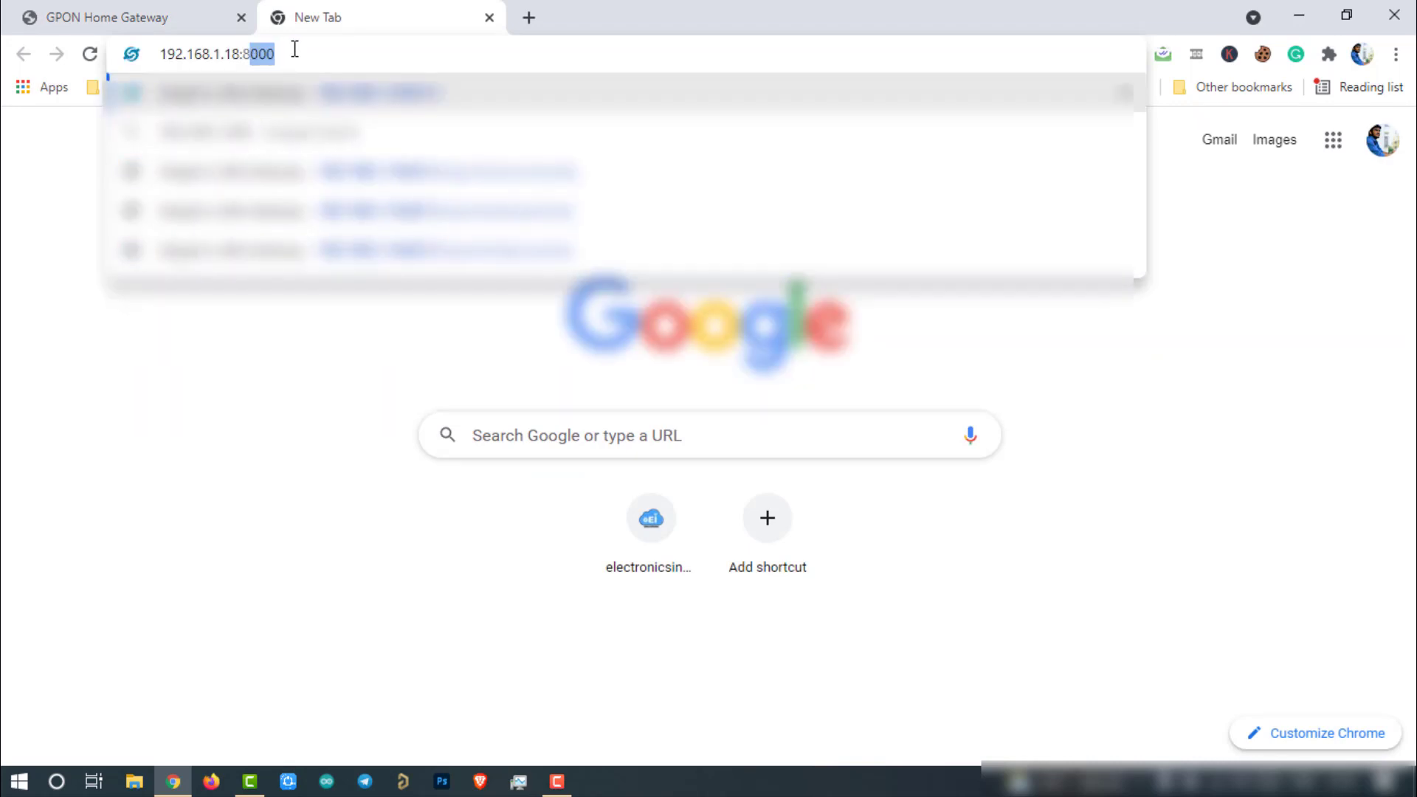
key(Return)
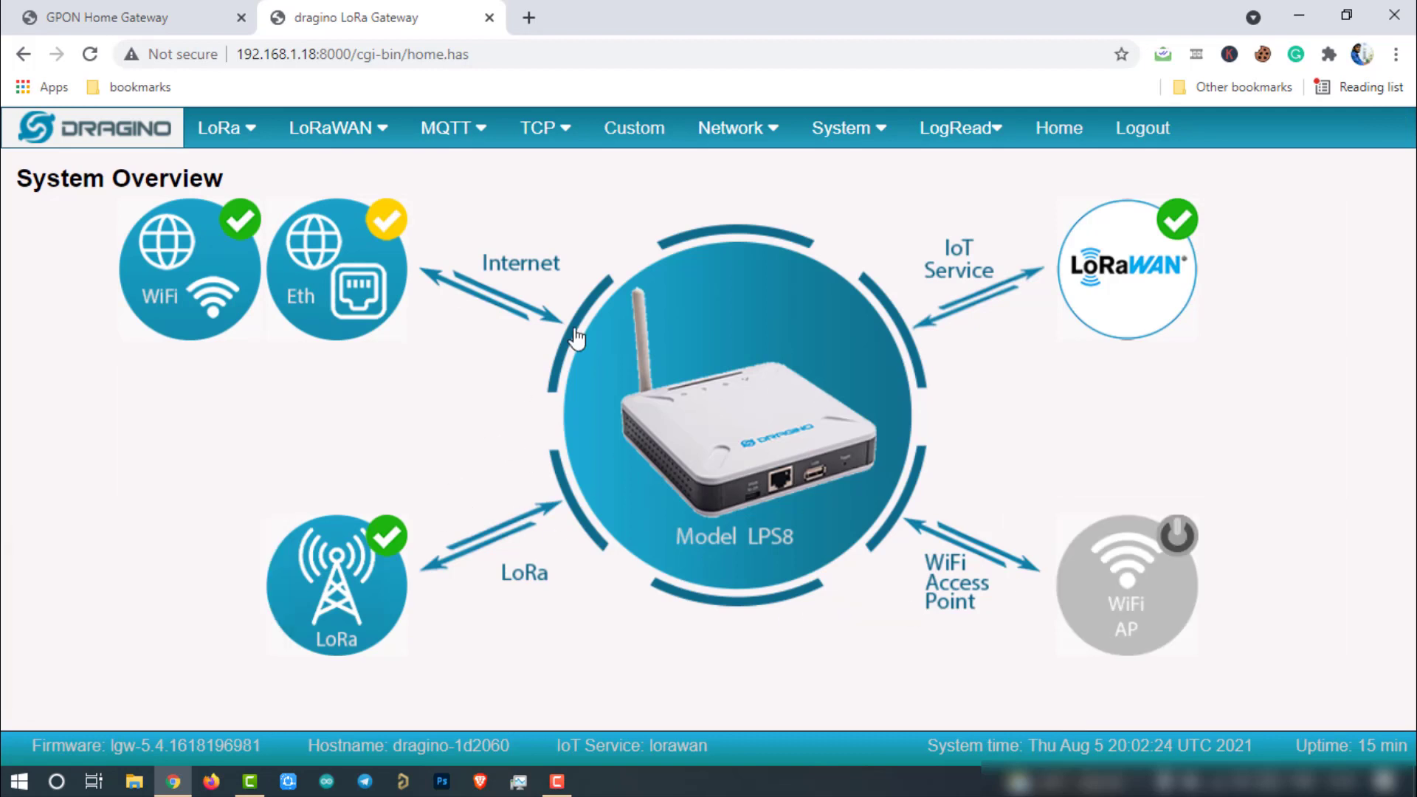
mouse_move(711, 301)
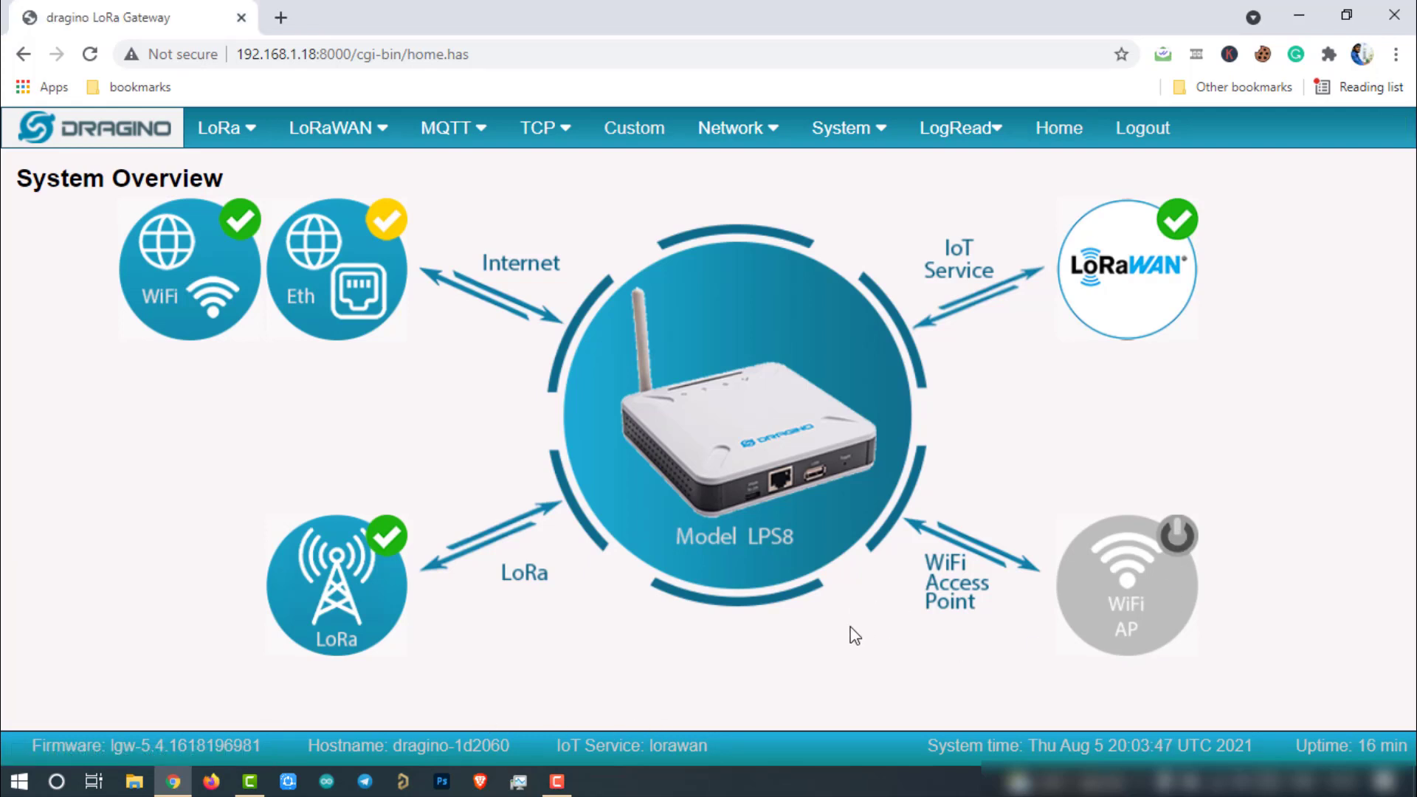
Step: Set the LoRa frequency plan to IN865 India 865MHz (865~867) and Save&Apply
mouse_move(232, 129)
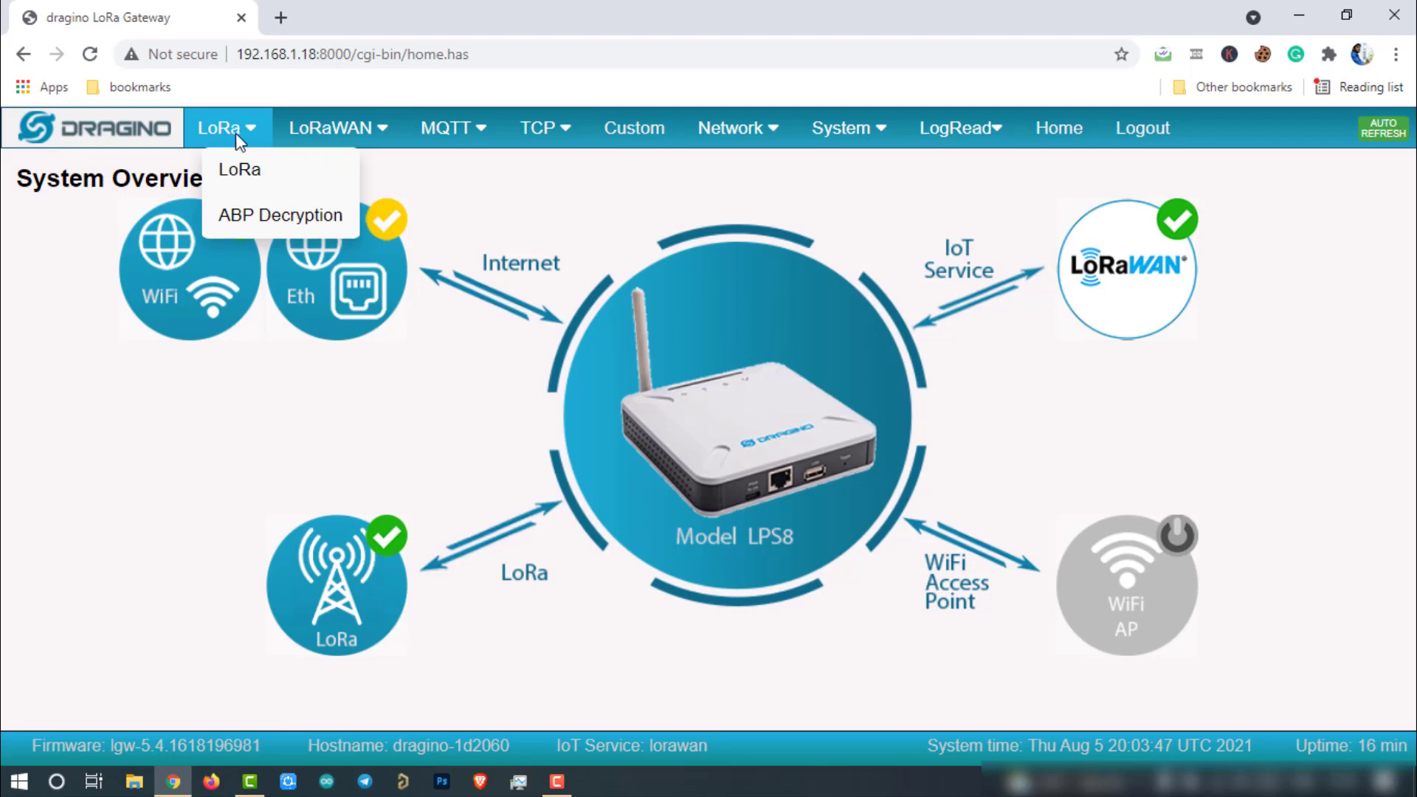
click(252, 183)
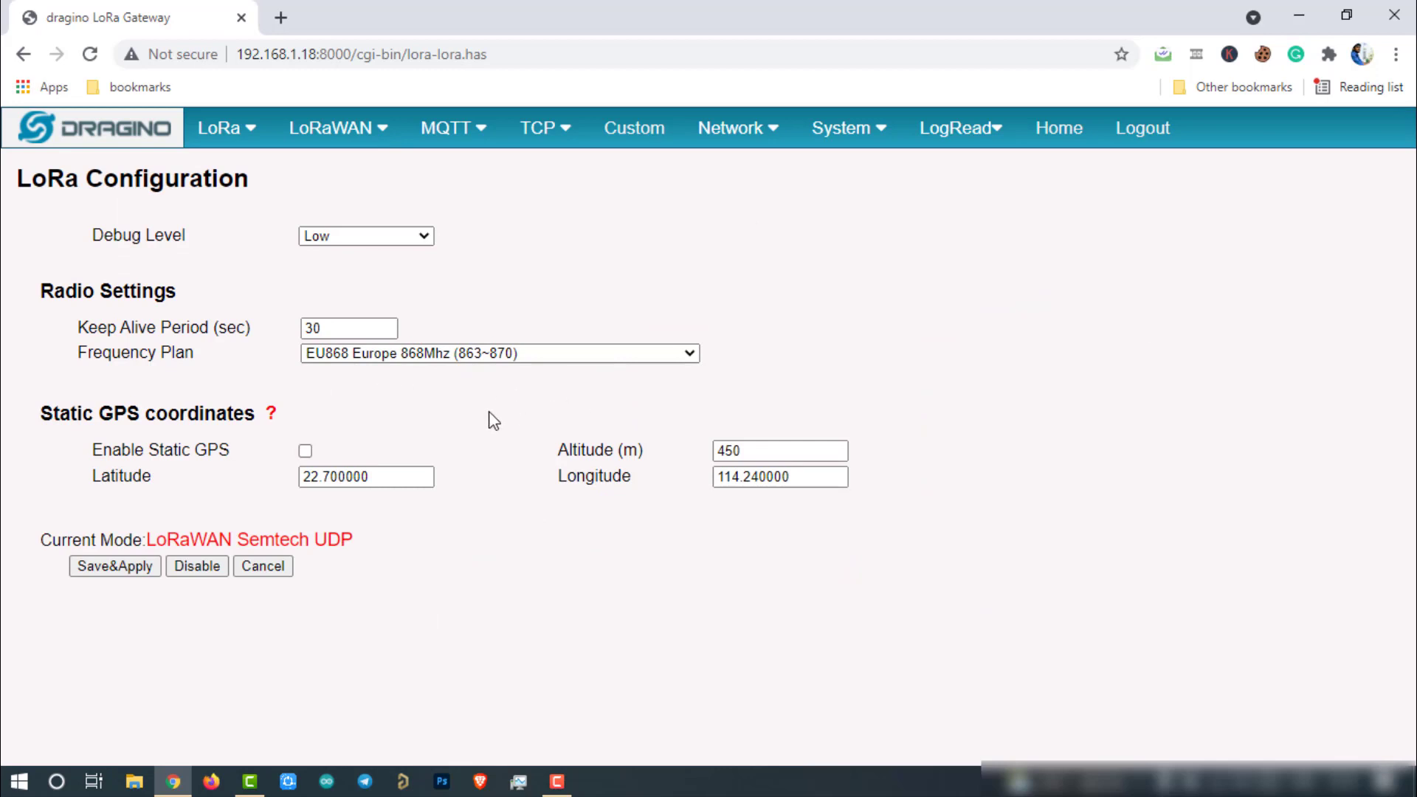
click(472, 354)
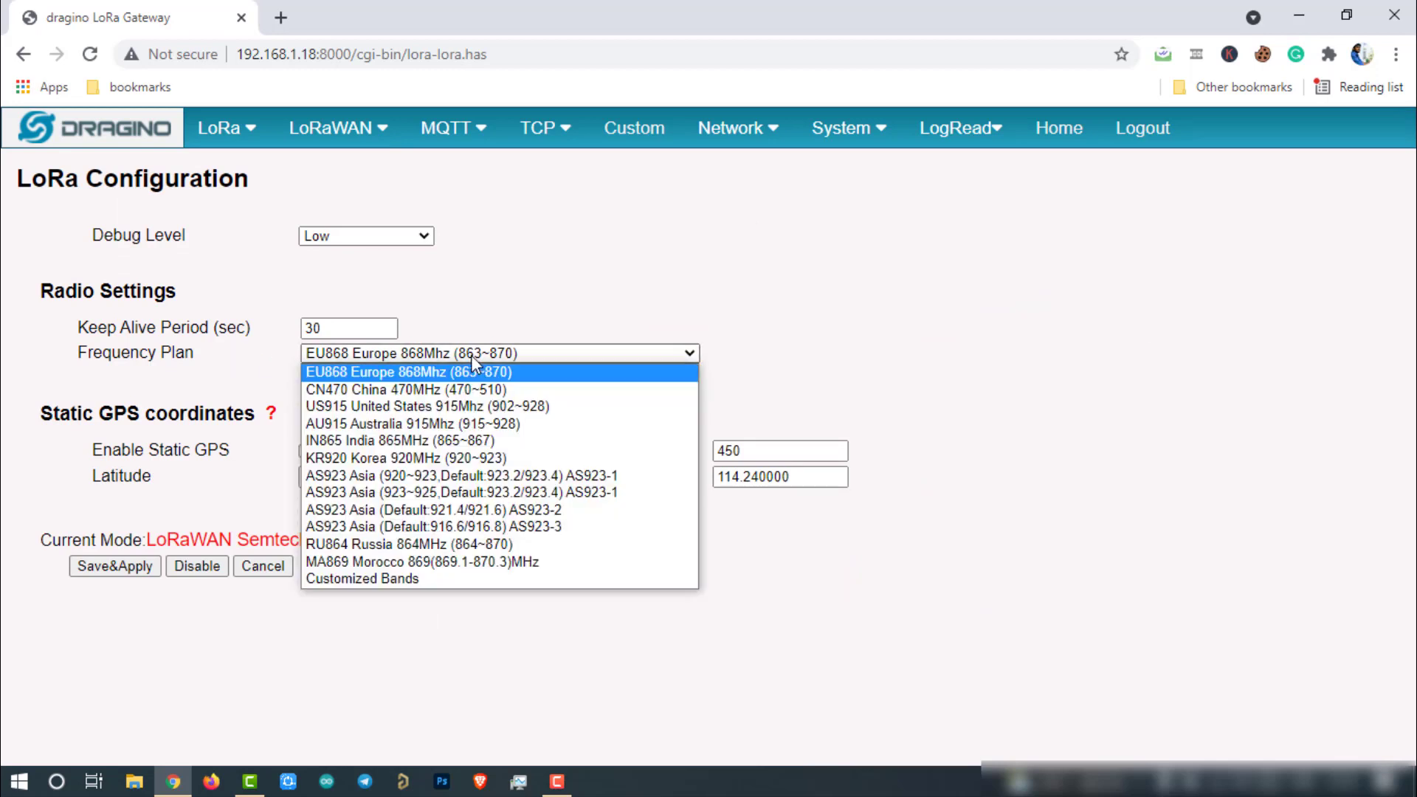
click(450, 441)
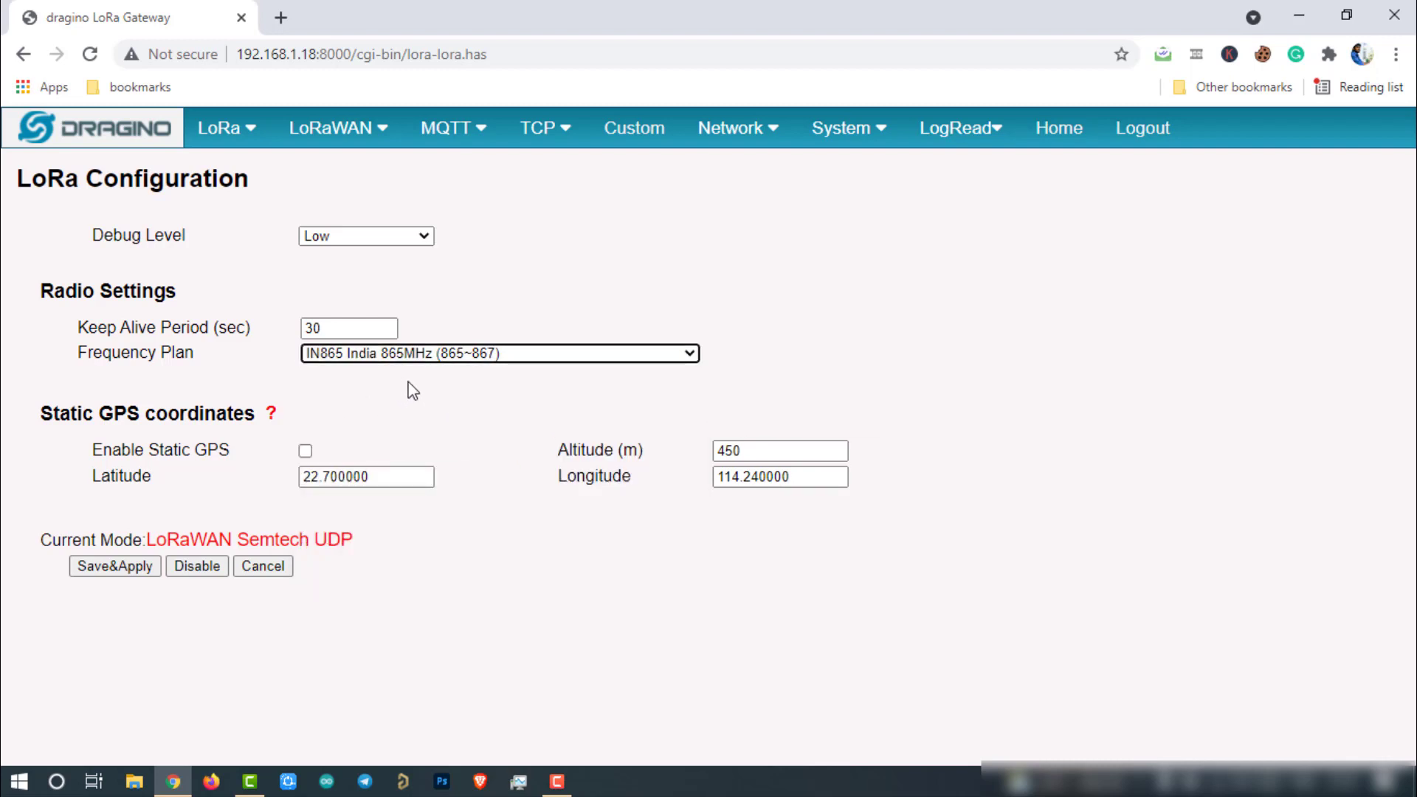
click(519, 519)
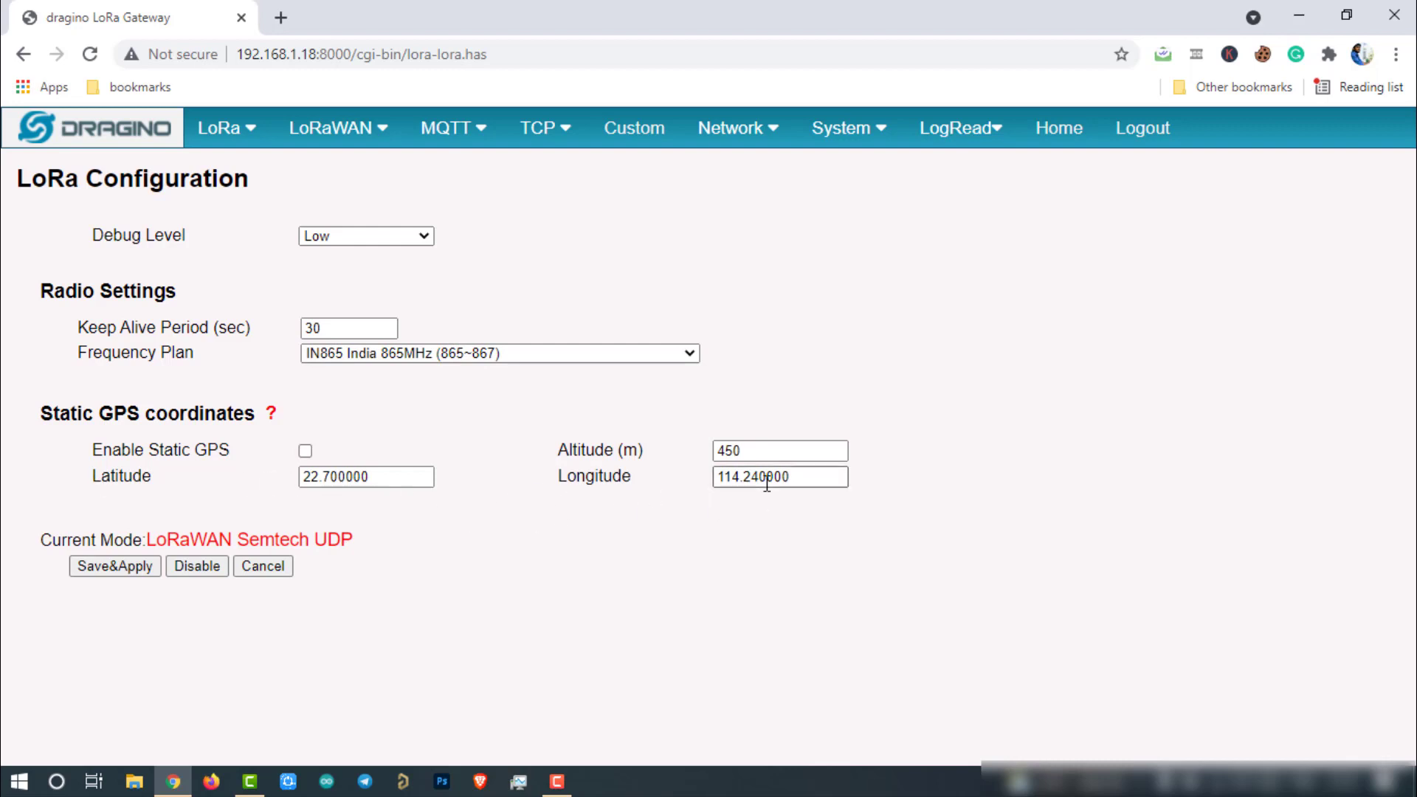
click(117, 568)
Step: Go to the LoRaWAN > LoRaWAN configuration page
mouse_move(353, 121)
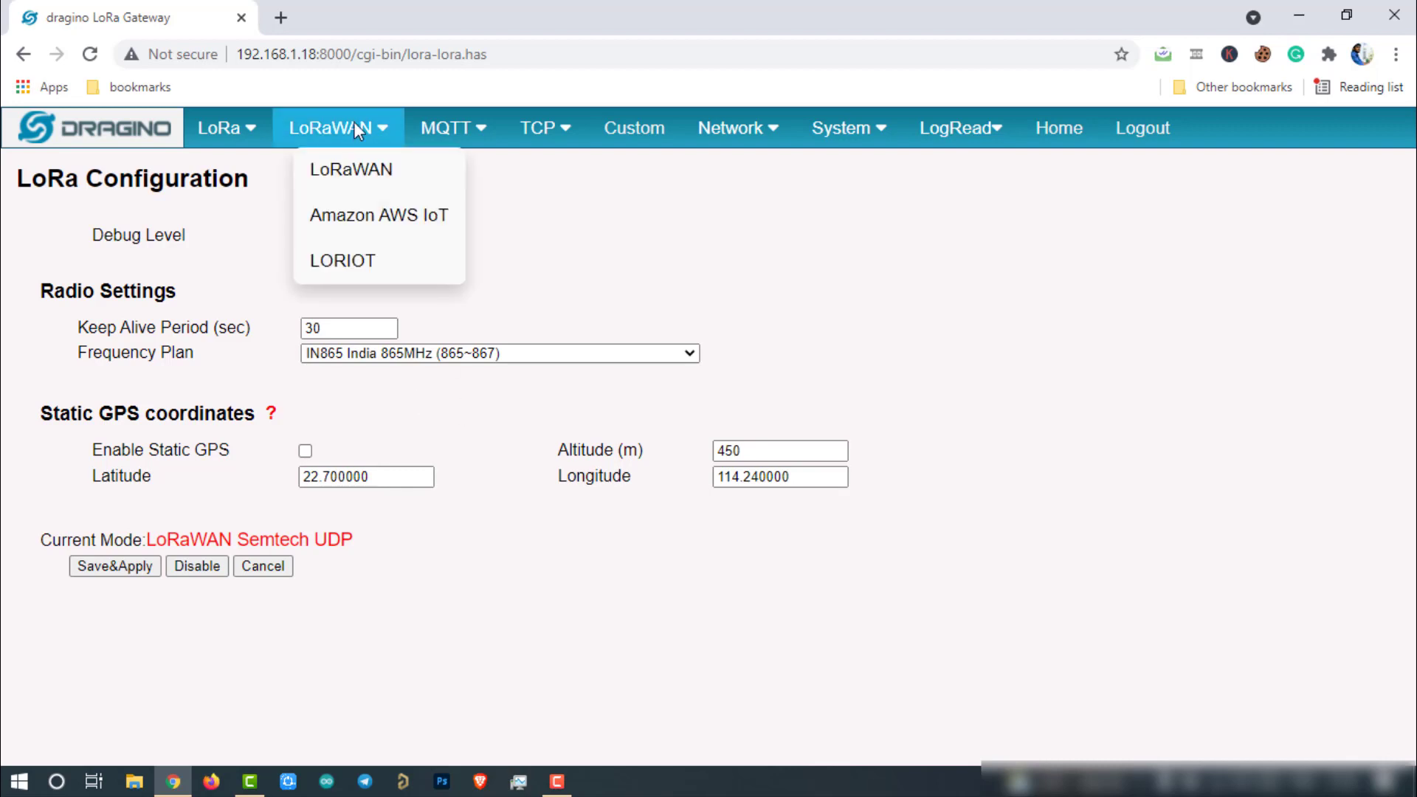
click(359, 166)
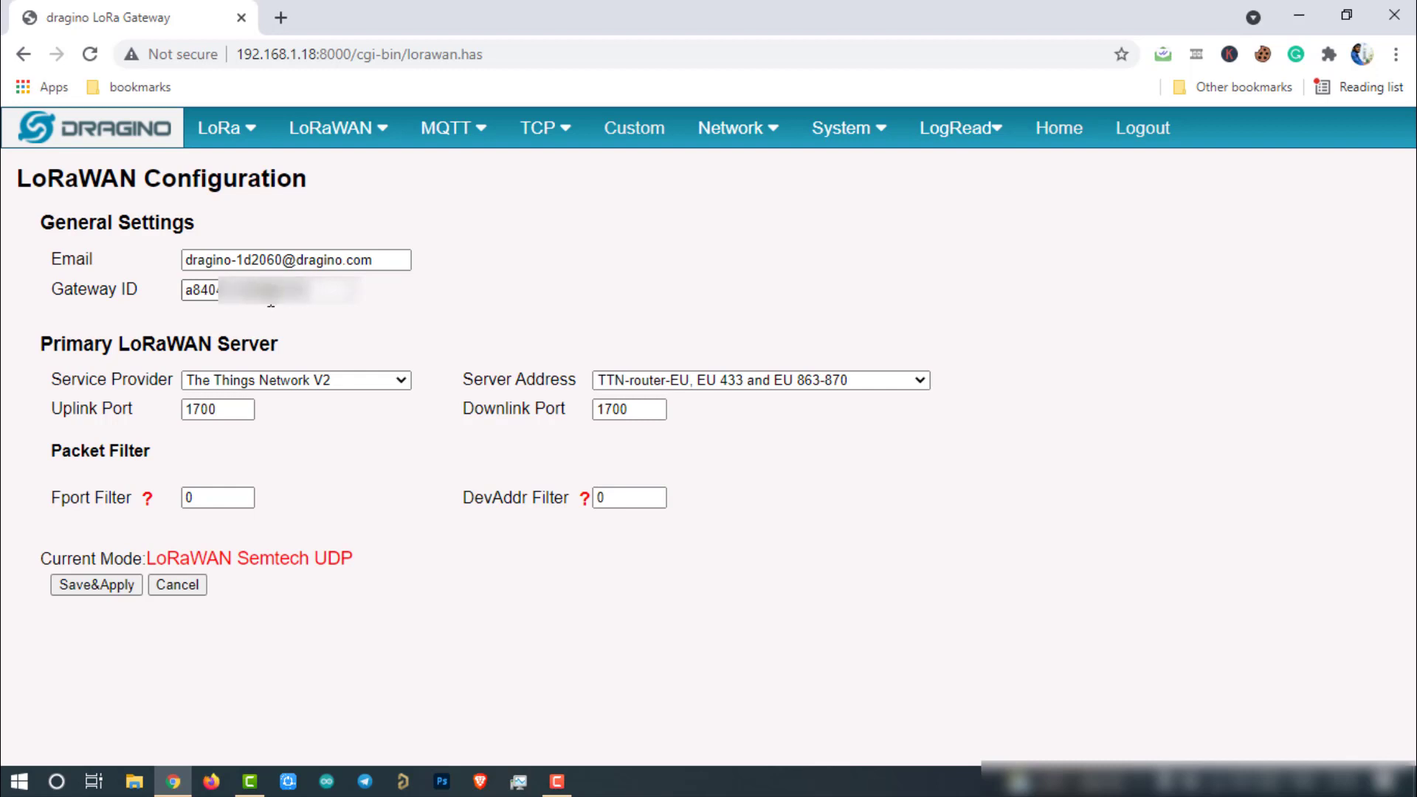
Step: Load thethingsnetwork.org in a new tab and log in to the account
click(281, 17)
text(the)
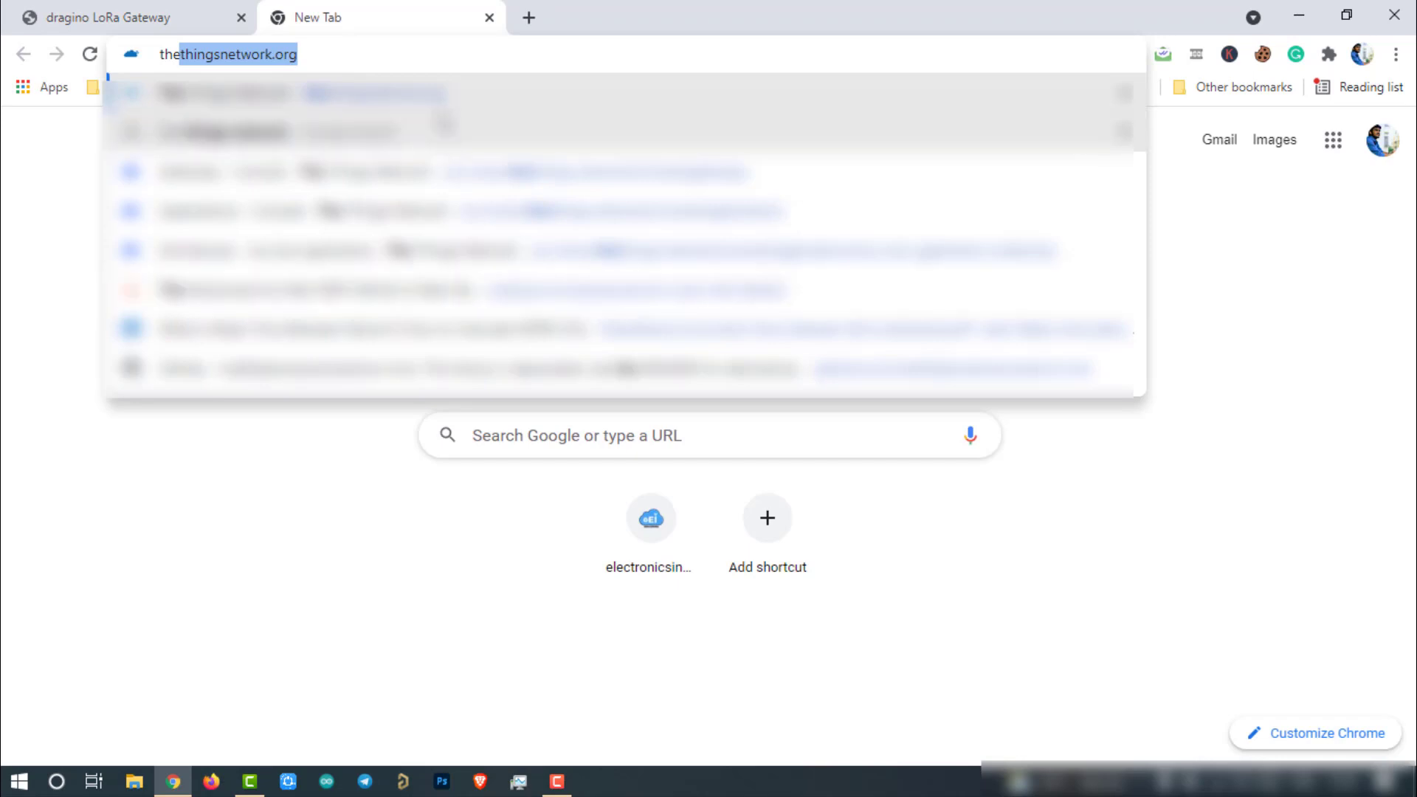
key(Return)
click(1351, 140)
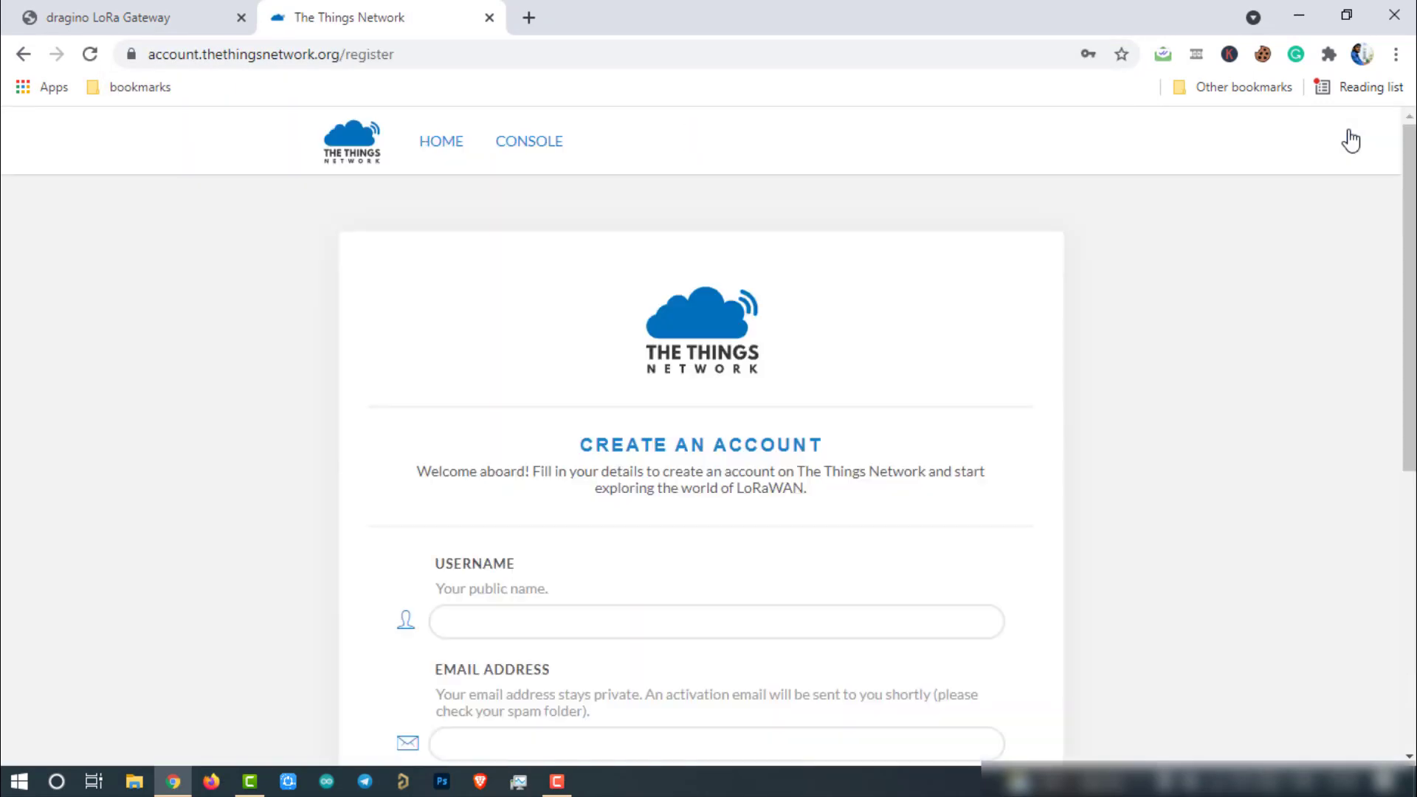
scroll(943, 423, down, 4)
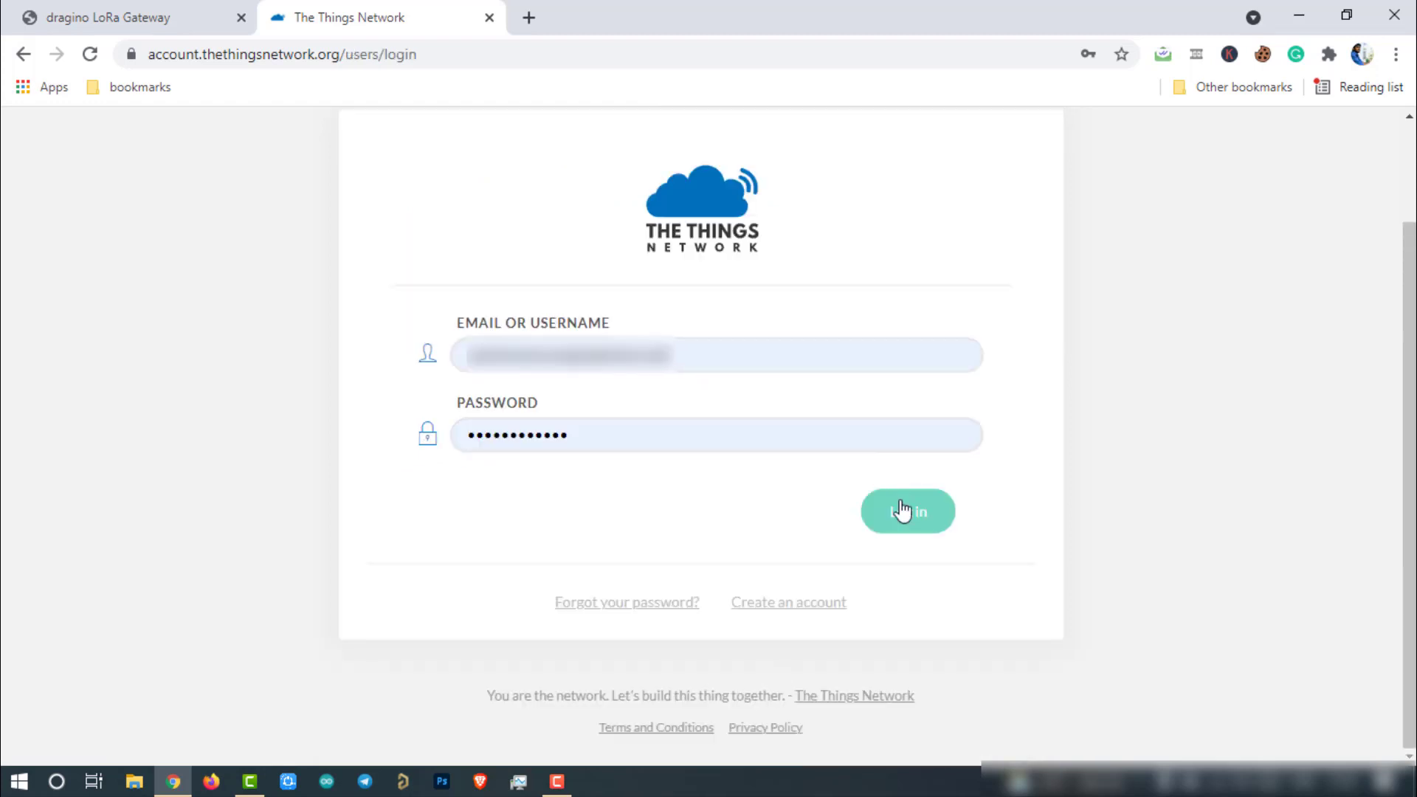
click(908, 517)
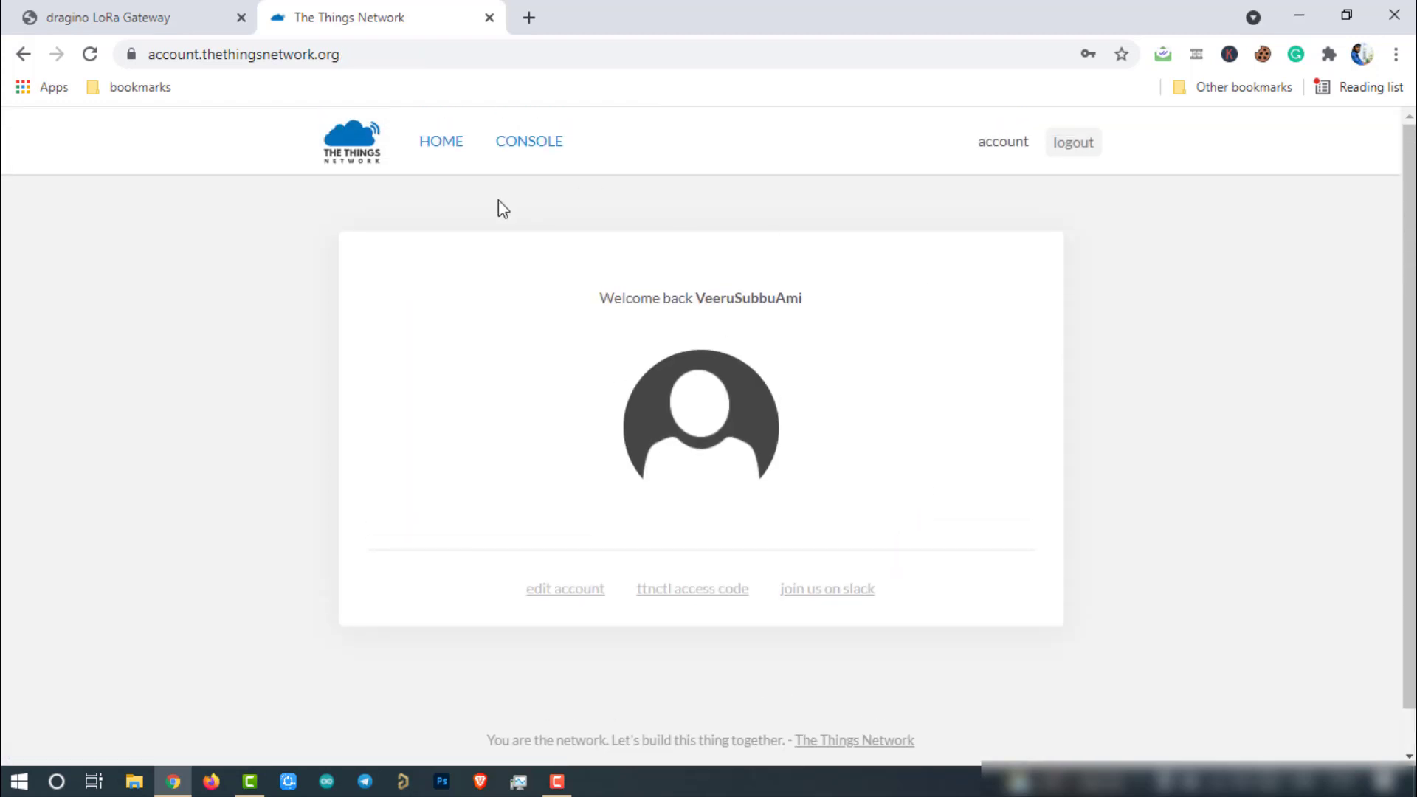
click(442, 141)
Step: Open the Console, choose the Europe 1 cluster and sign in with The Things ID
click(1358, 142)
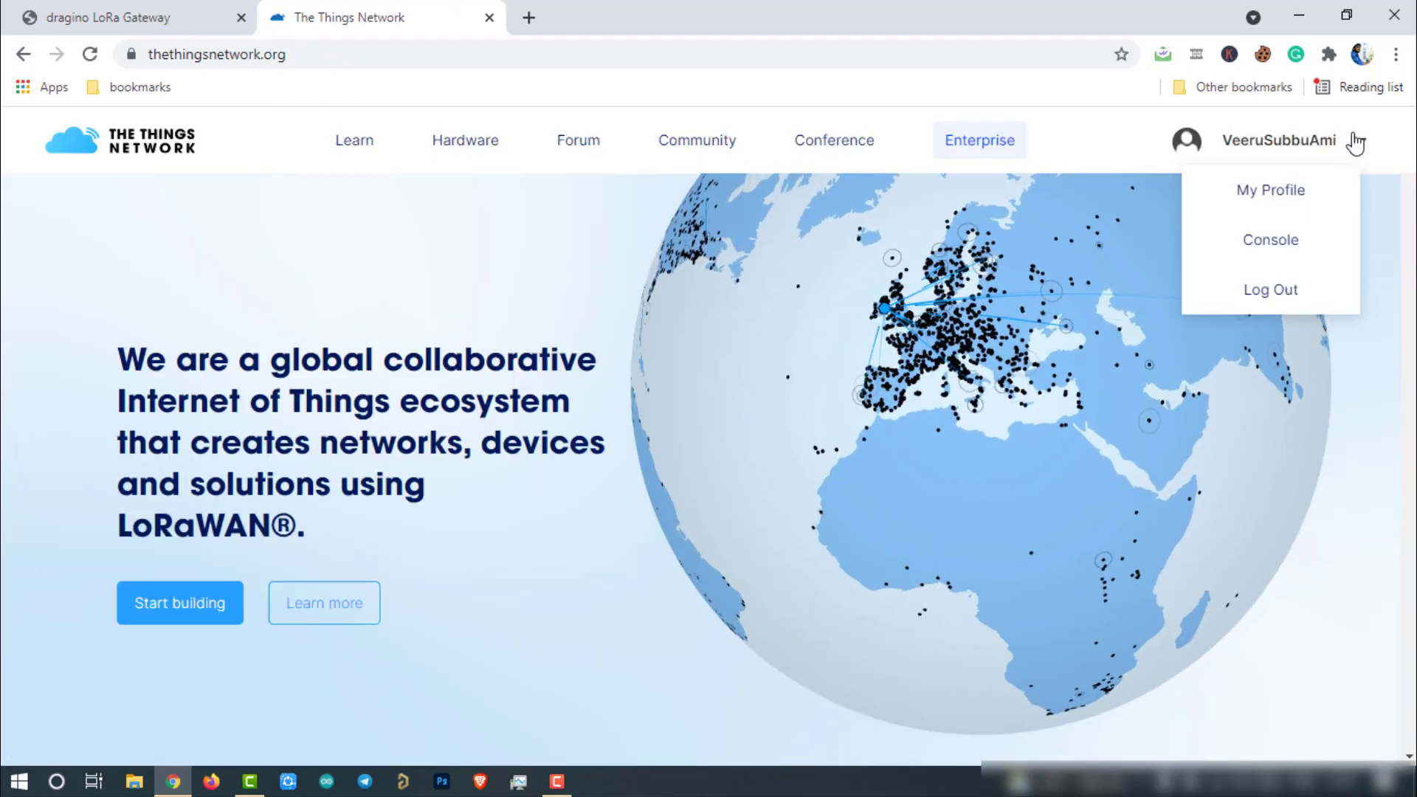
click(1267, 242)
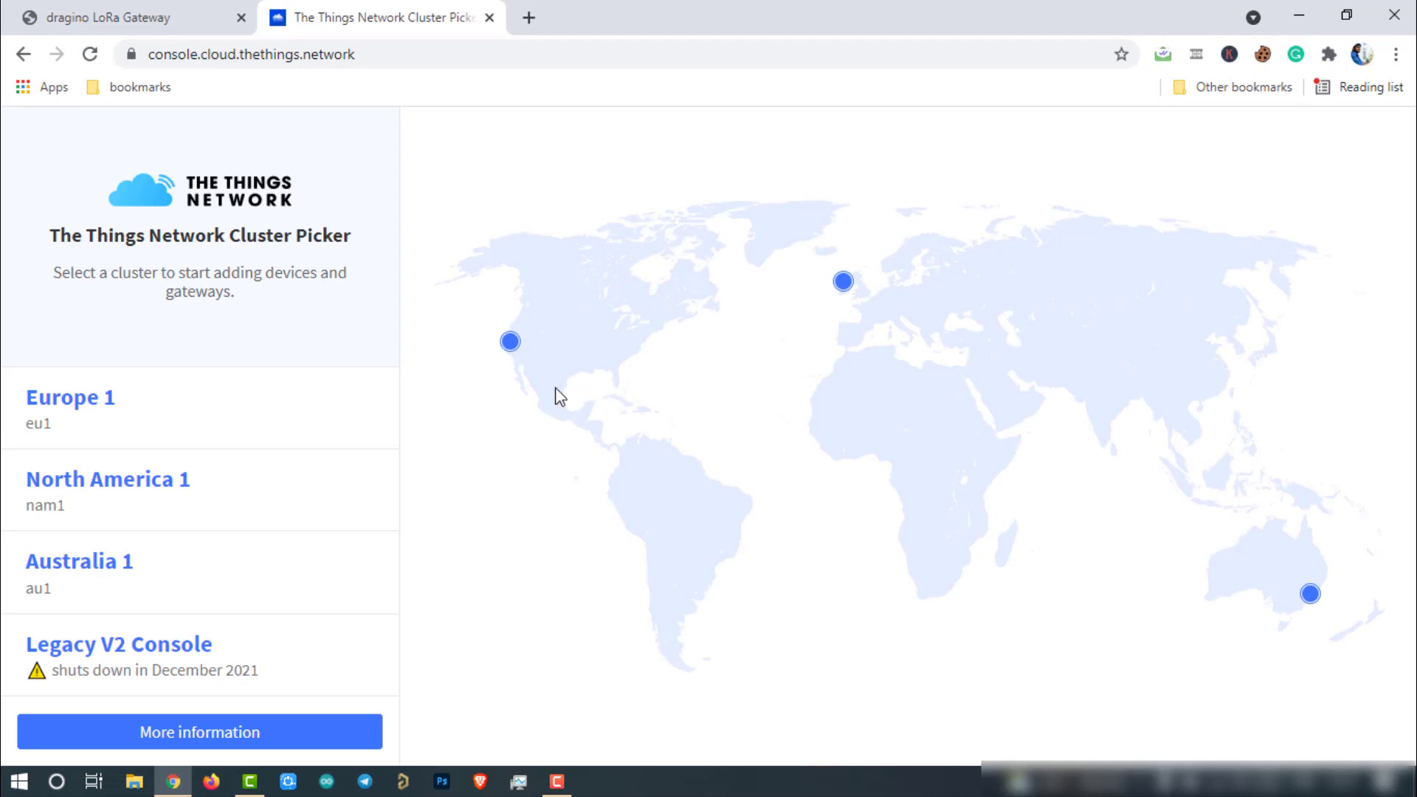
mouse_move(513, 347)
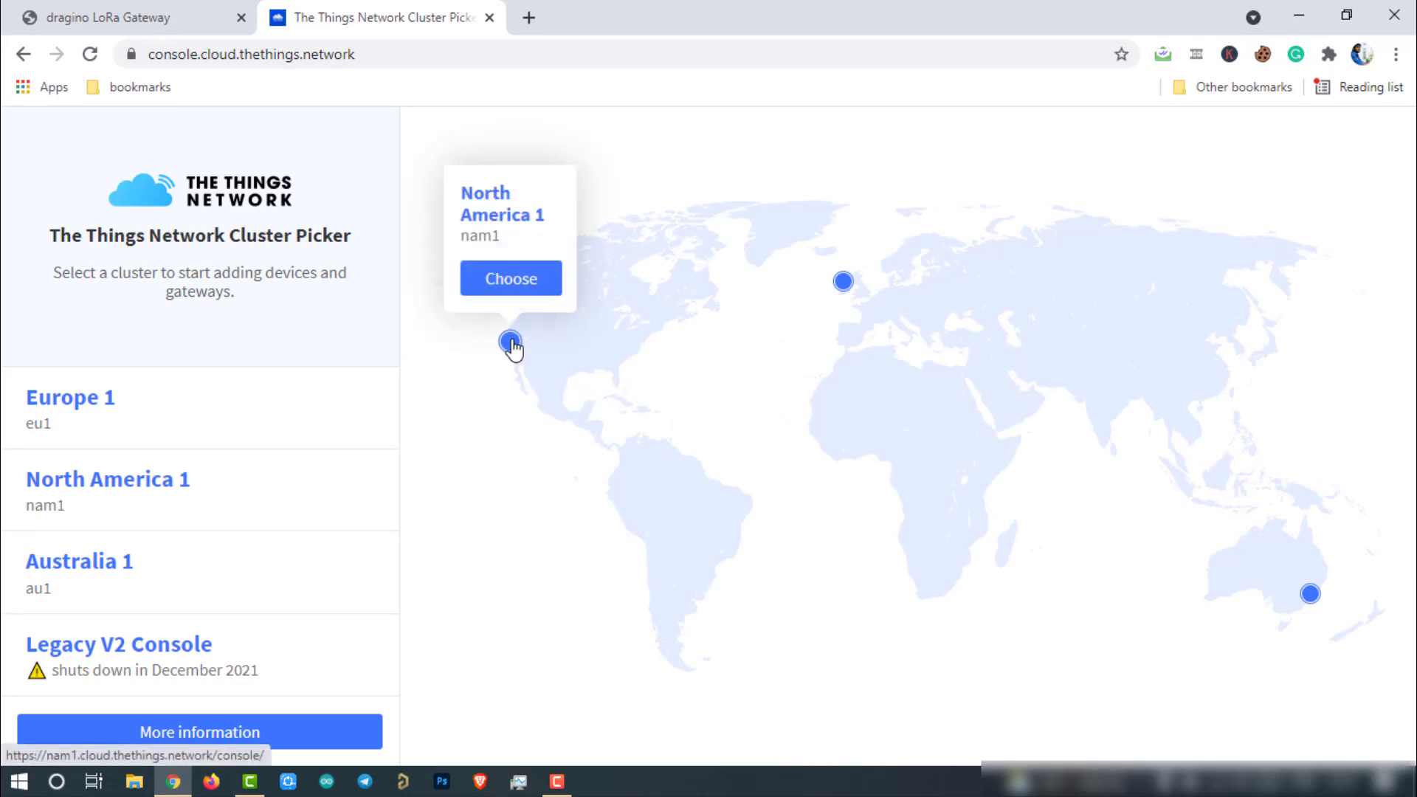
mouse_move(849, 287)
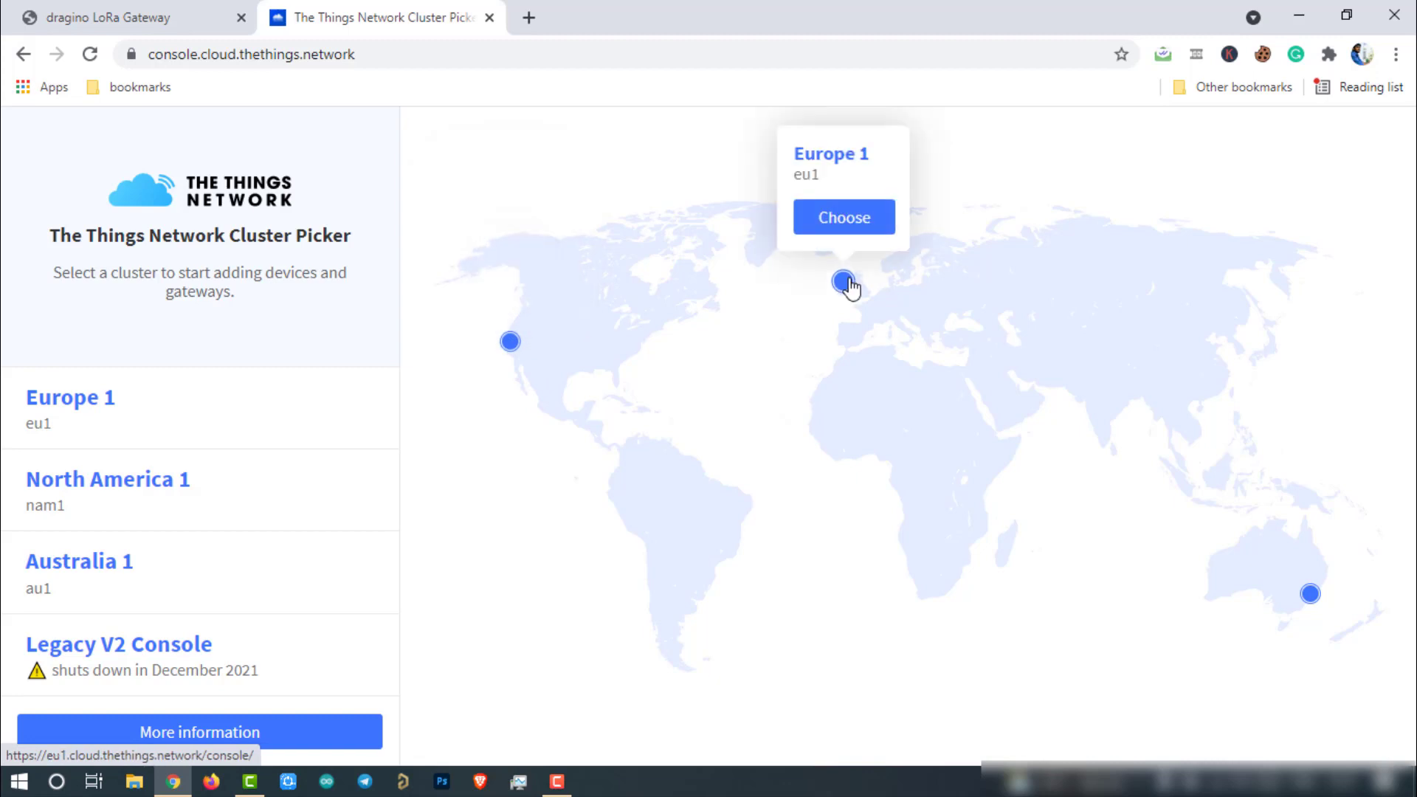
mouse_move(1325, 604)
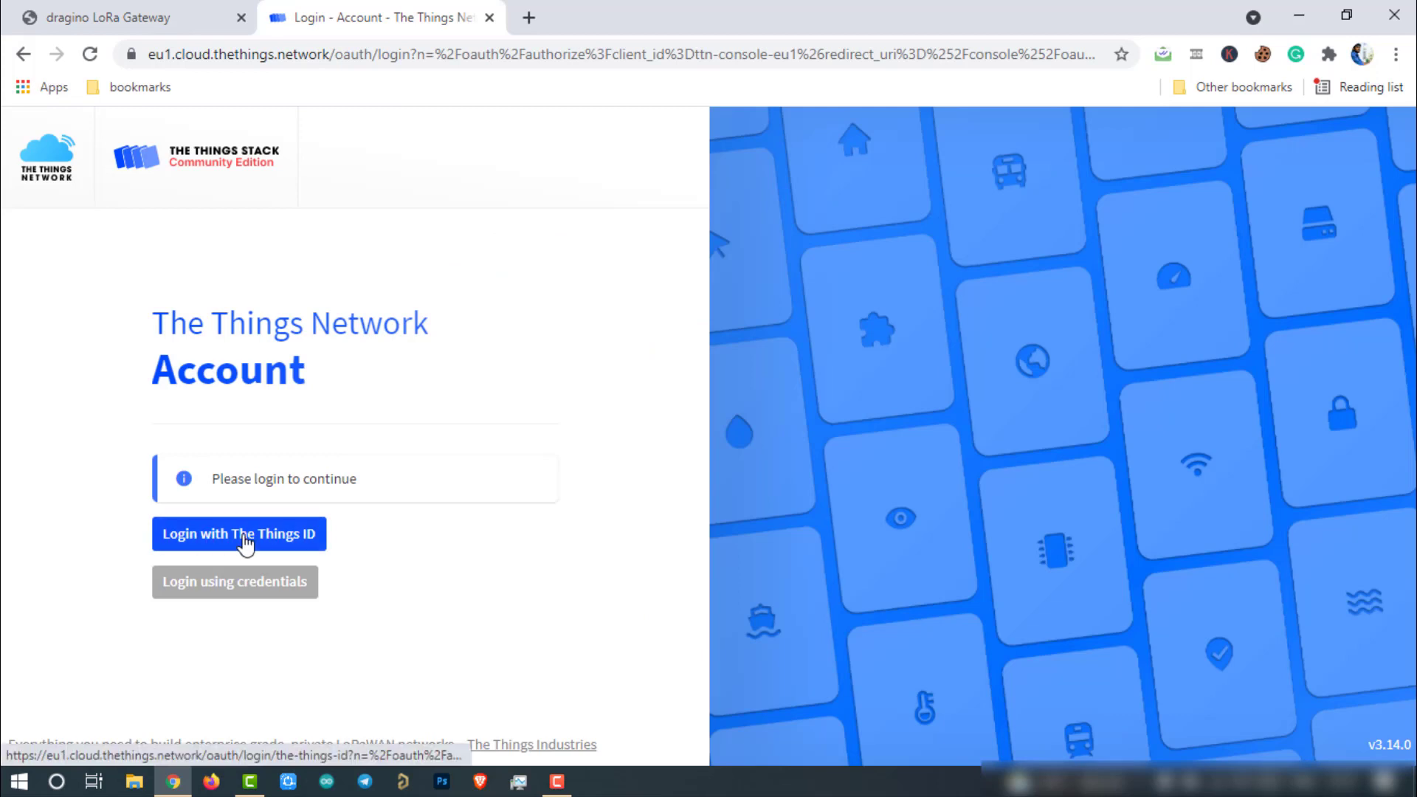
click(208, 543)
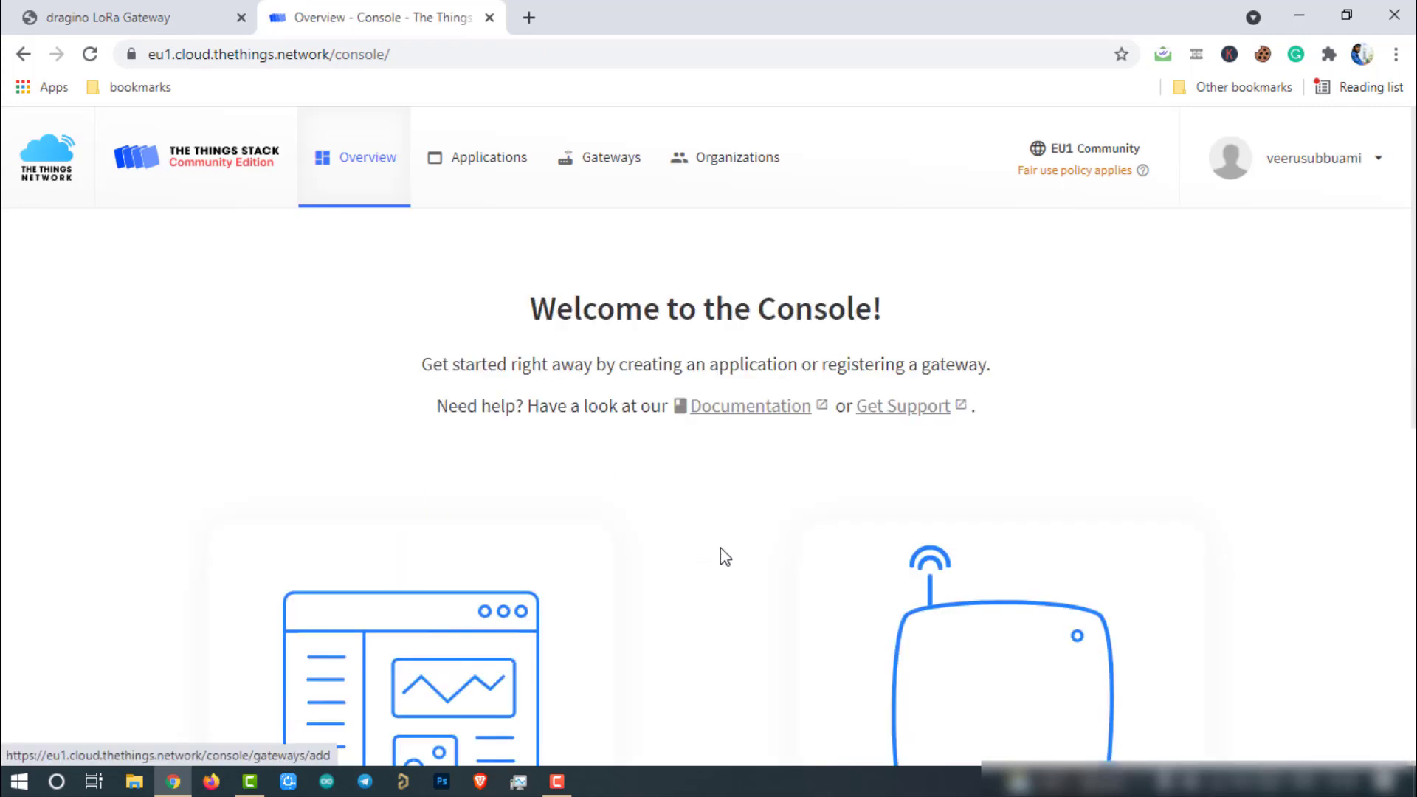
scroll(718, 550, down, 2)
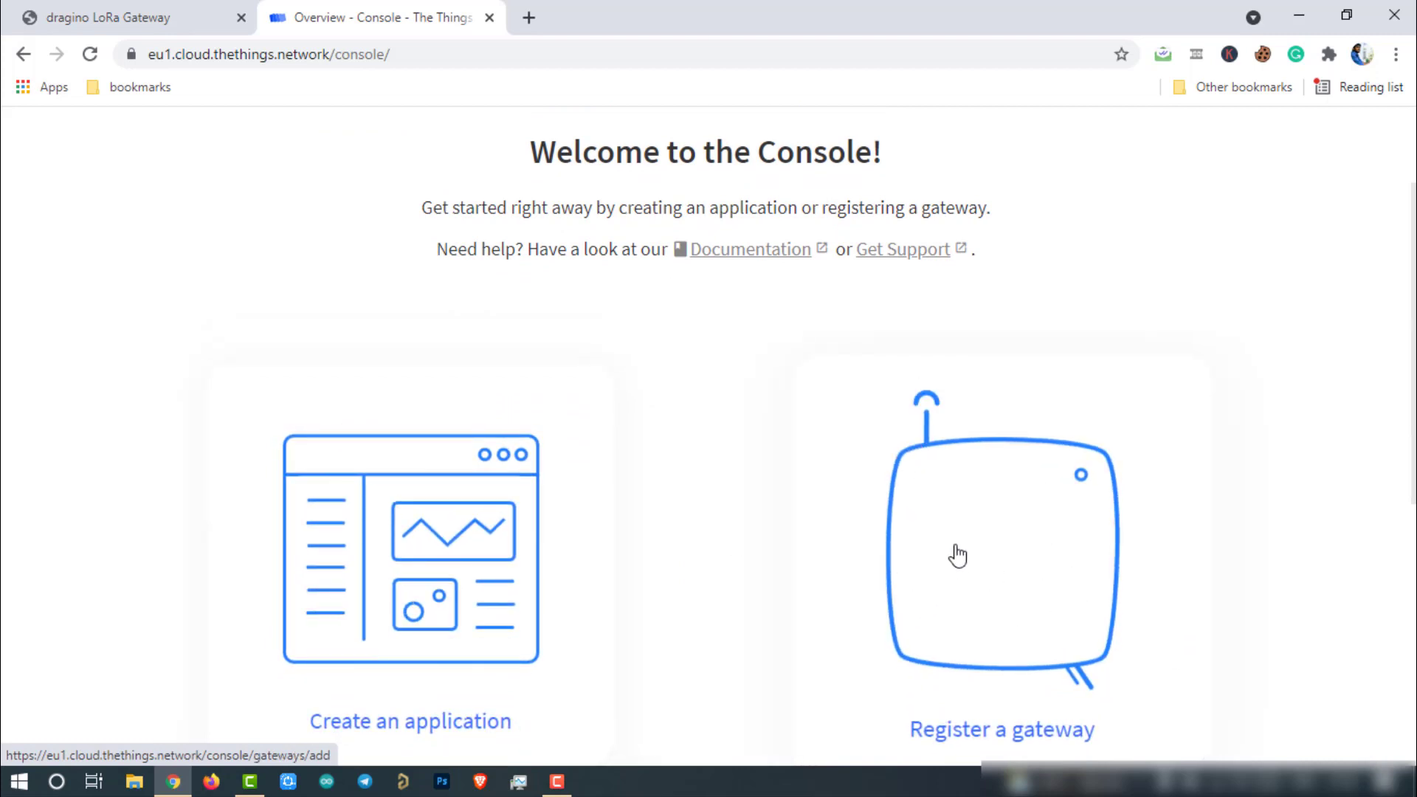
Step: Start registering a new gateway and paste ei-lps8-gateway as the Gateway ID
click(1005, 537)
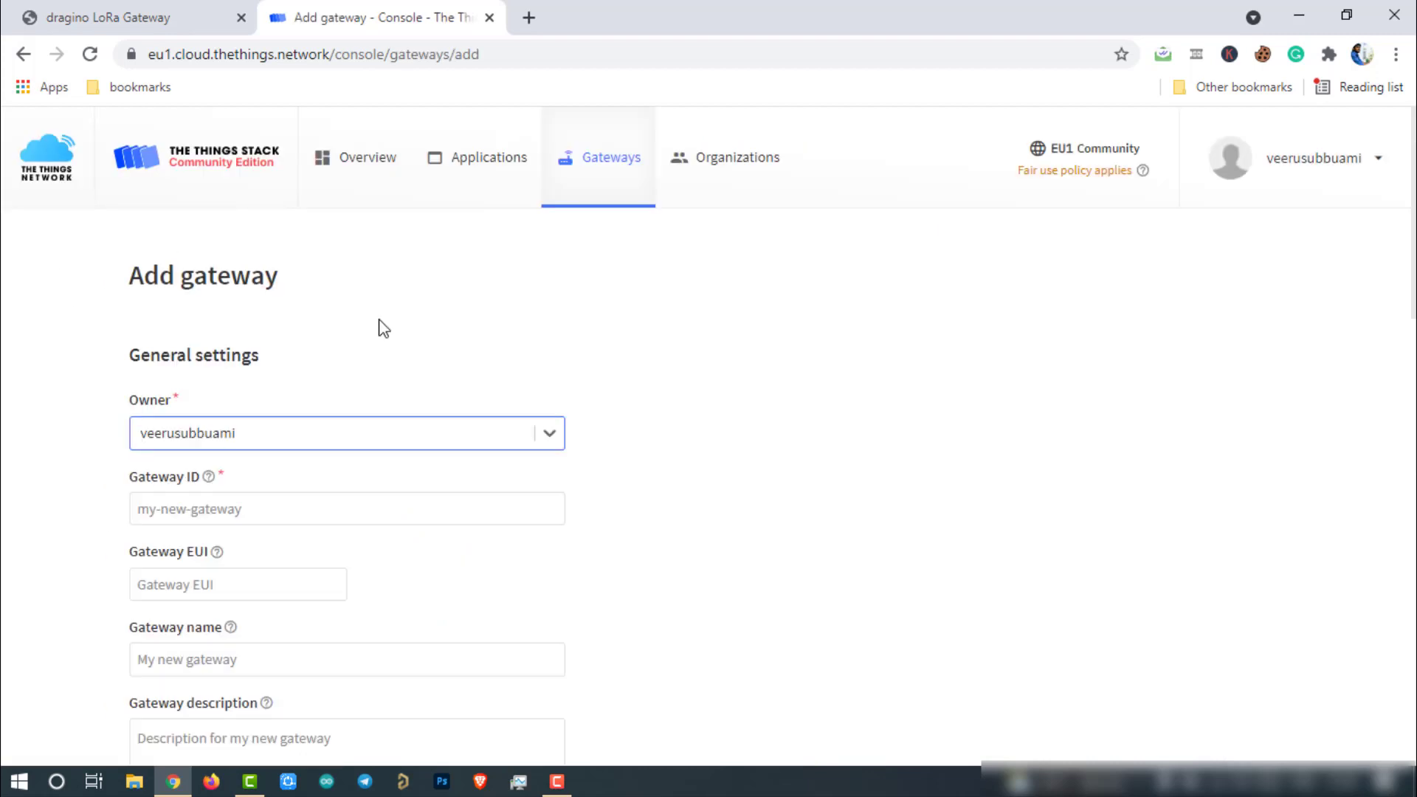
scroll(733, 334, down, 1)
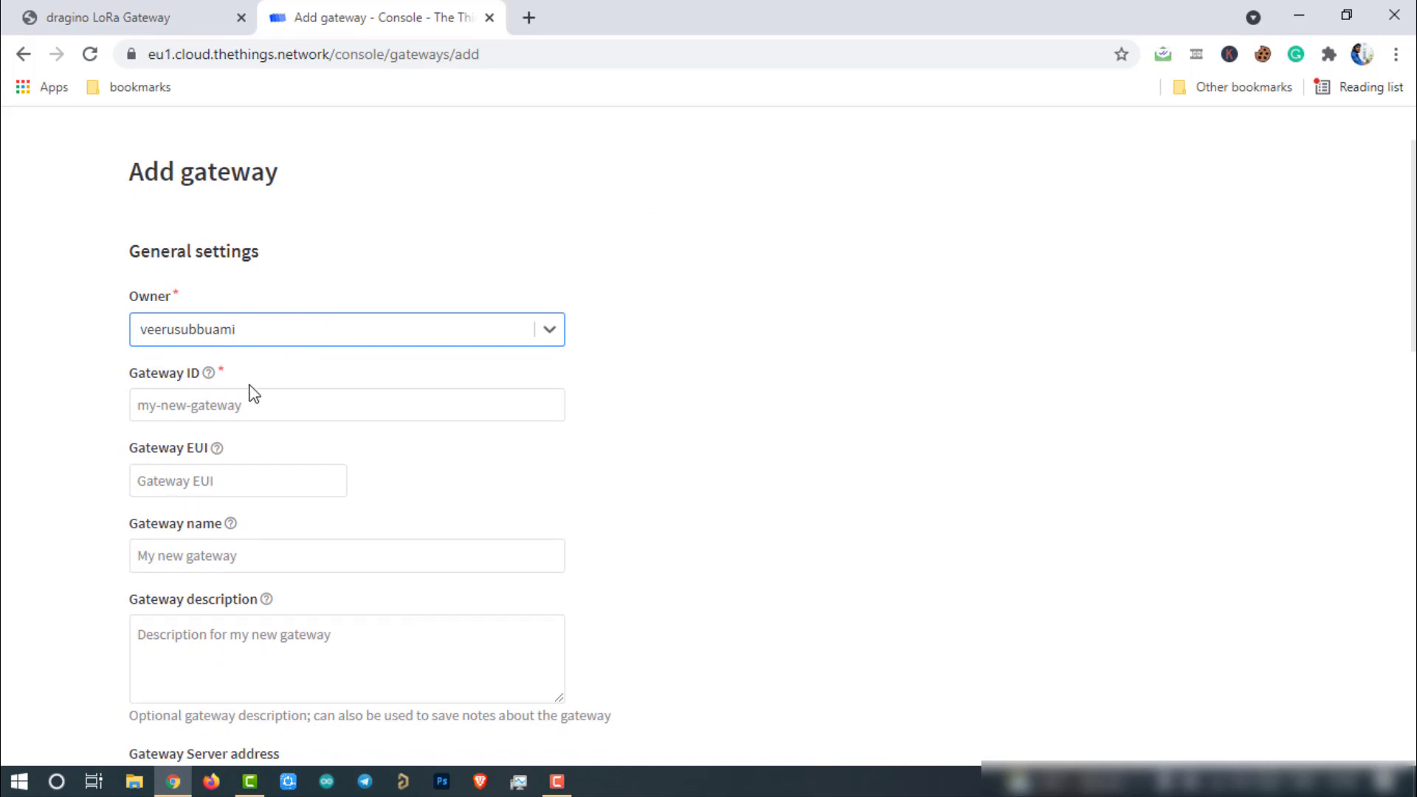
click(173, 411)
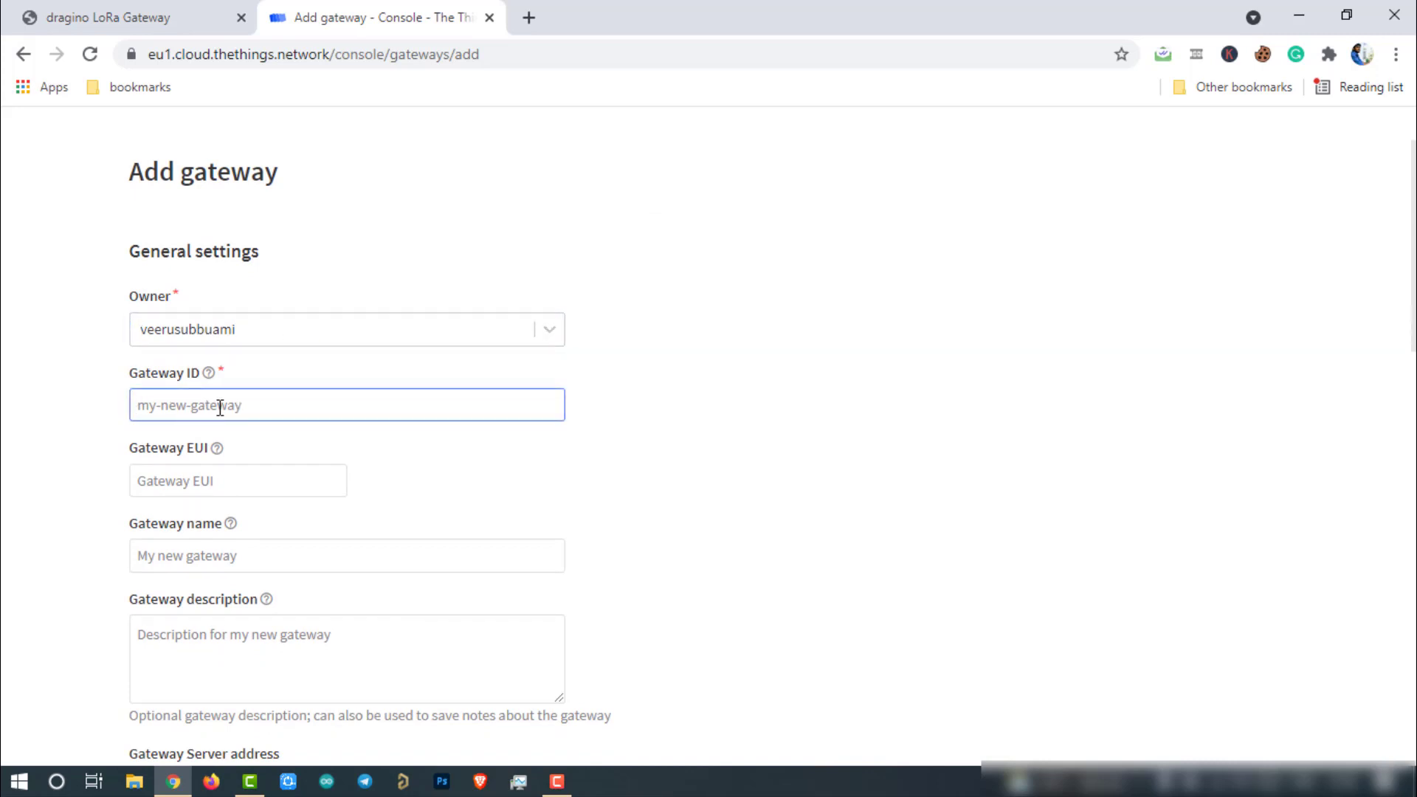
text(ei-lps8-gateway)
Step: Copy the Dragino's gateway ID from its LoRaWAN page and paste it as the Gateway EUI
click(135, 8)
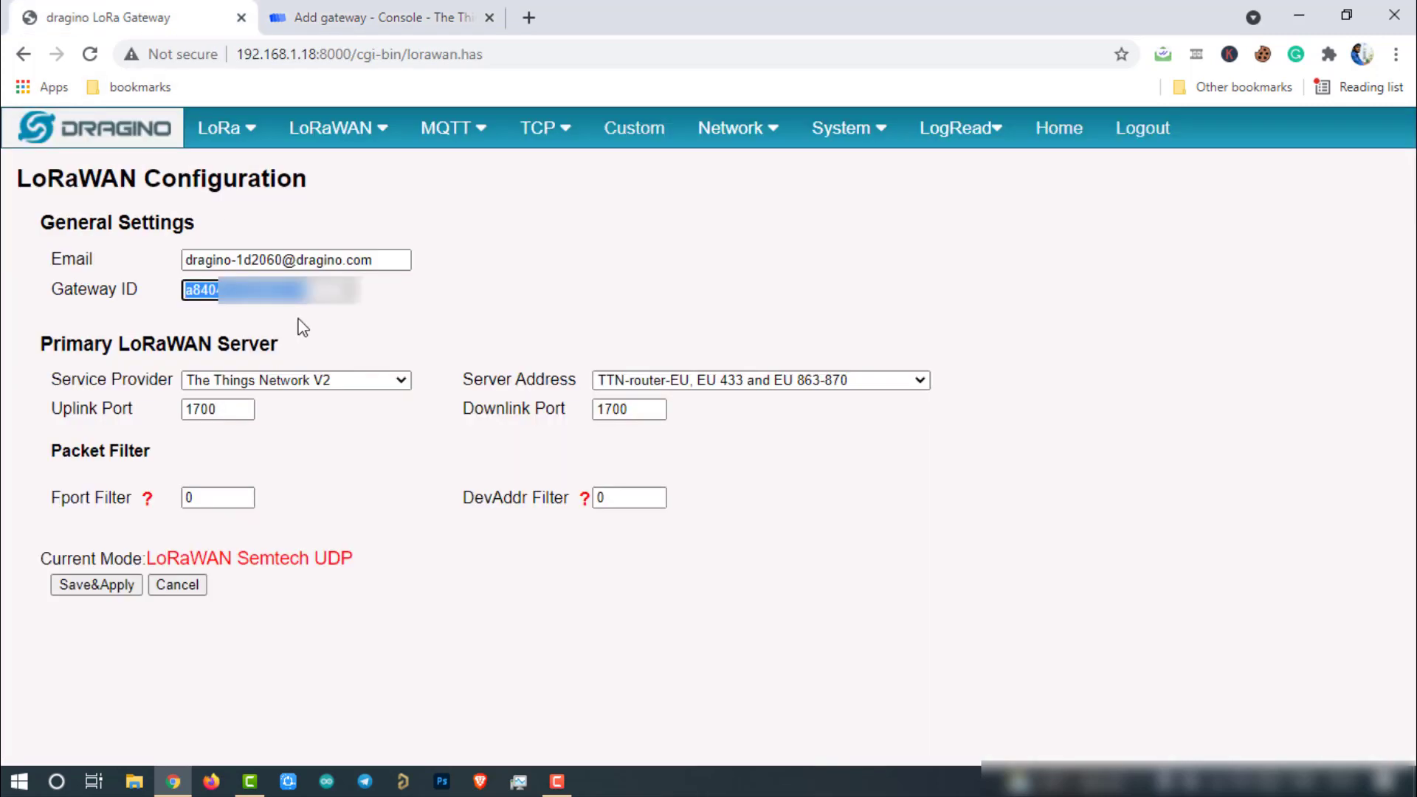
right_click(203, 290)
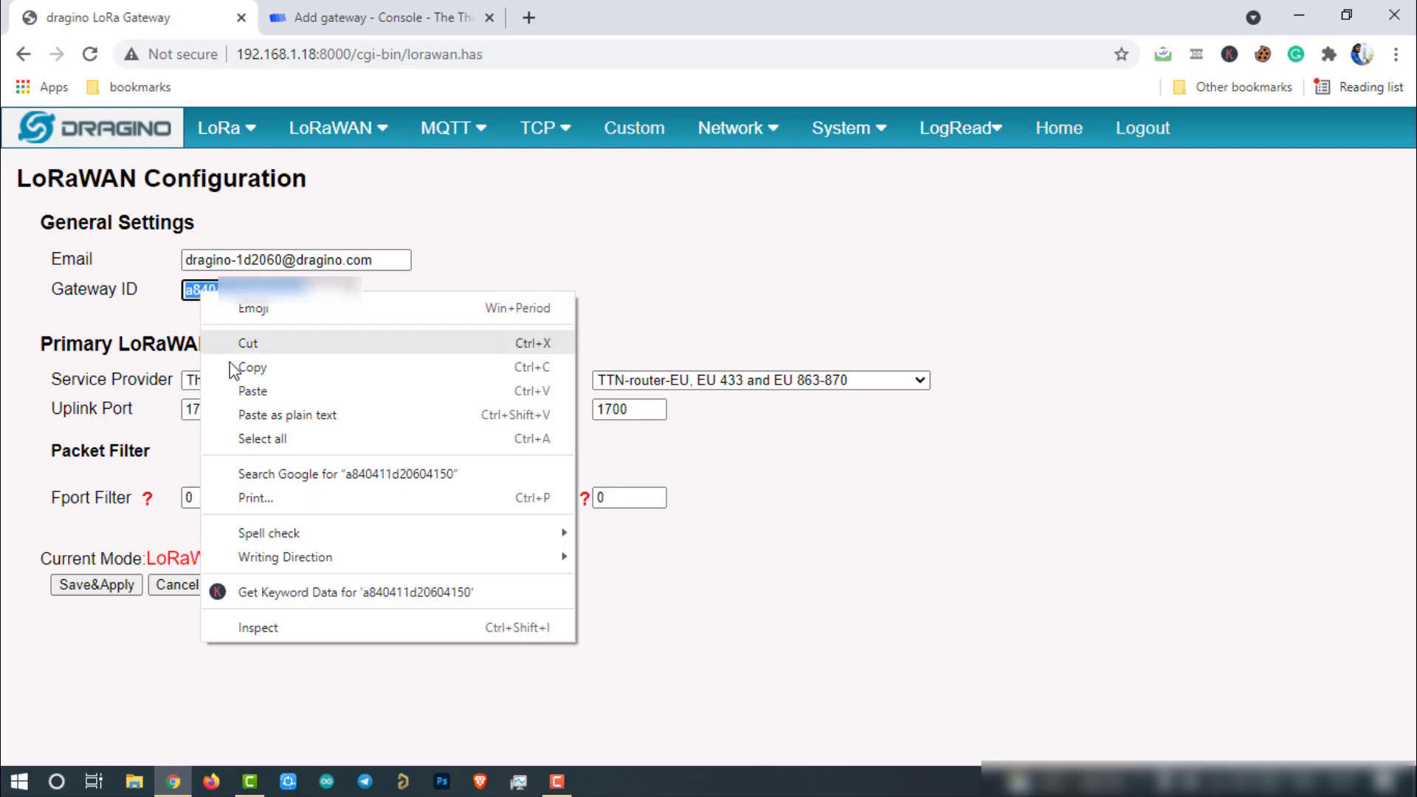
click(222, 364)
click(310, 18)
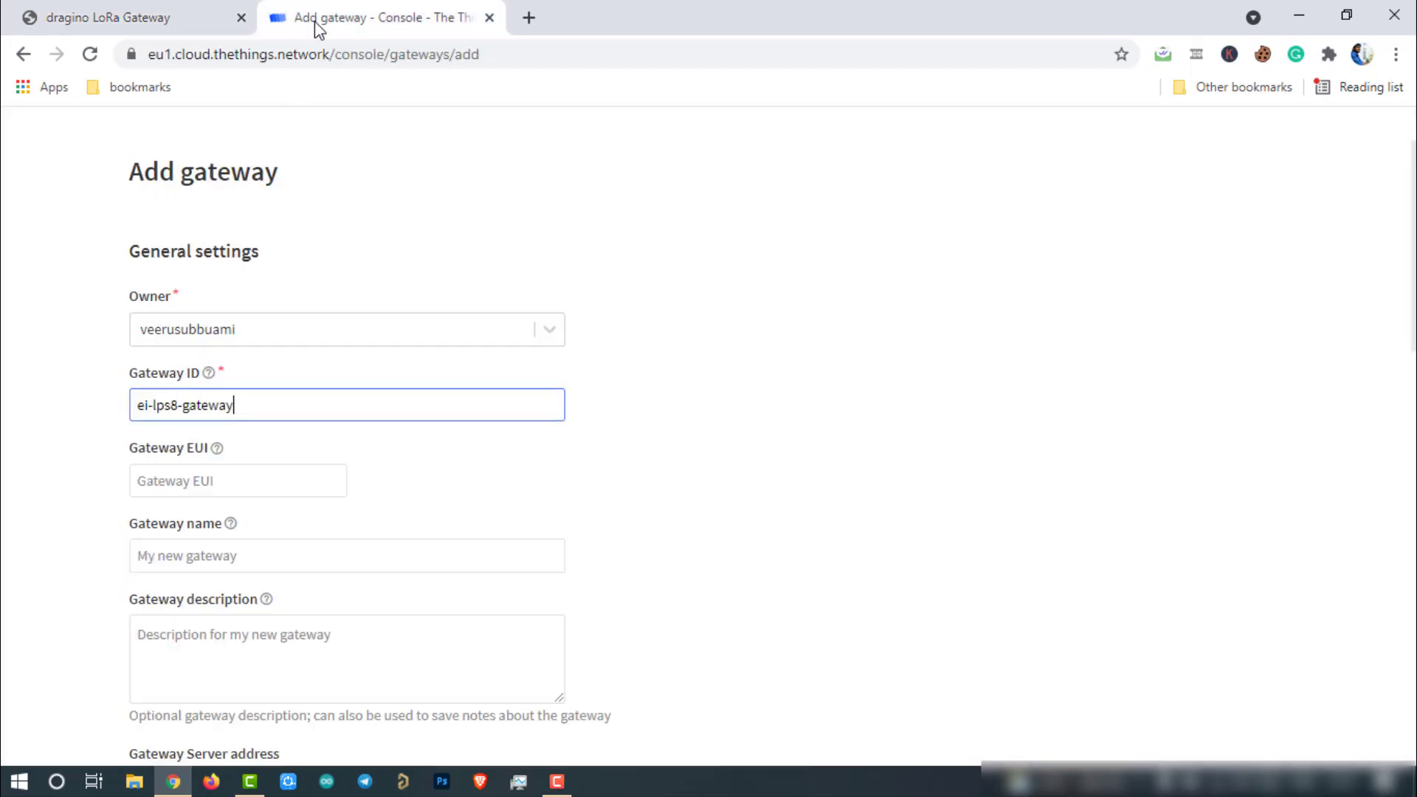
click(246, 481)
key(ctrl+v)
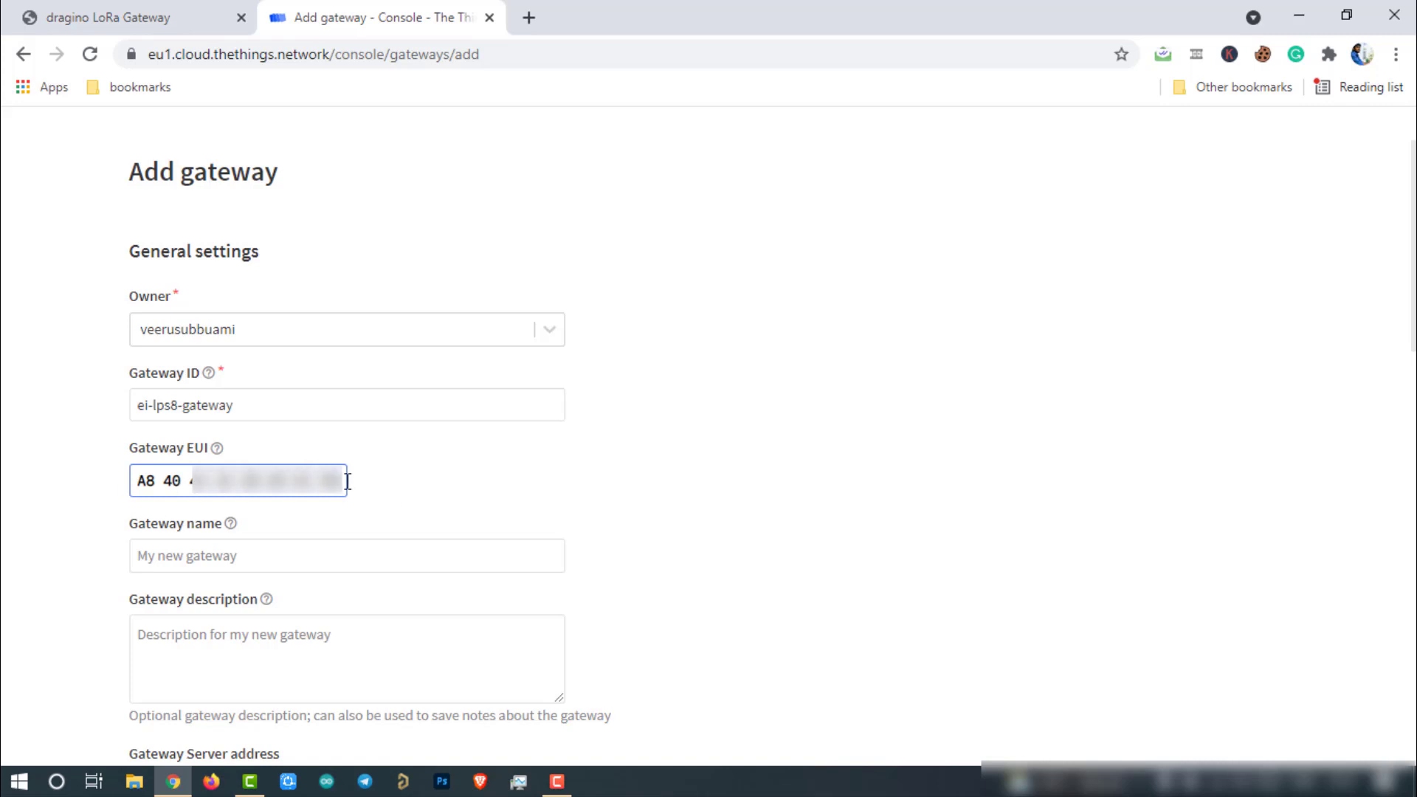
click(456, 479)
scroll(460, 478, down, 1)
scroll(459, 478, down, 1)
click(266, 452)
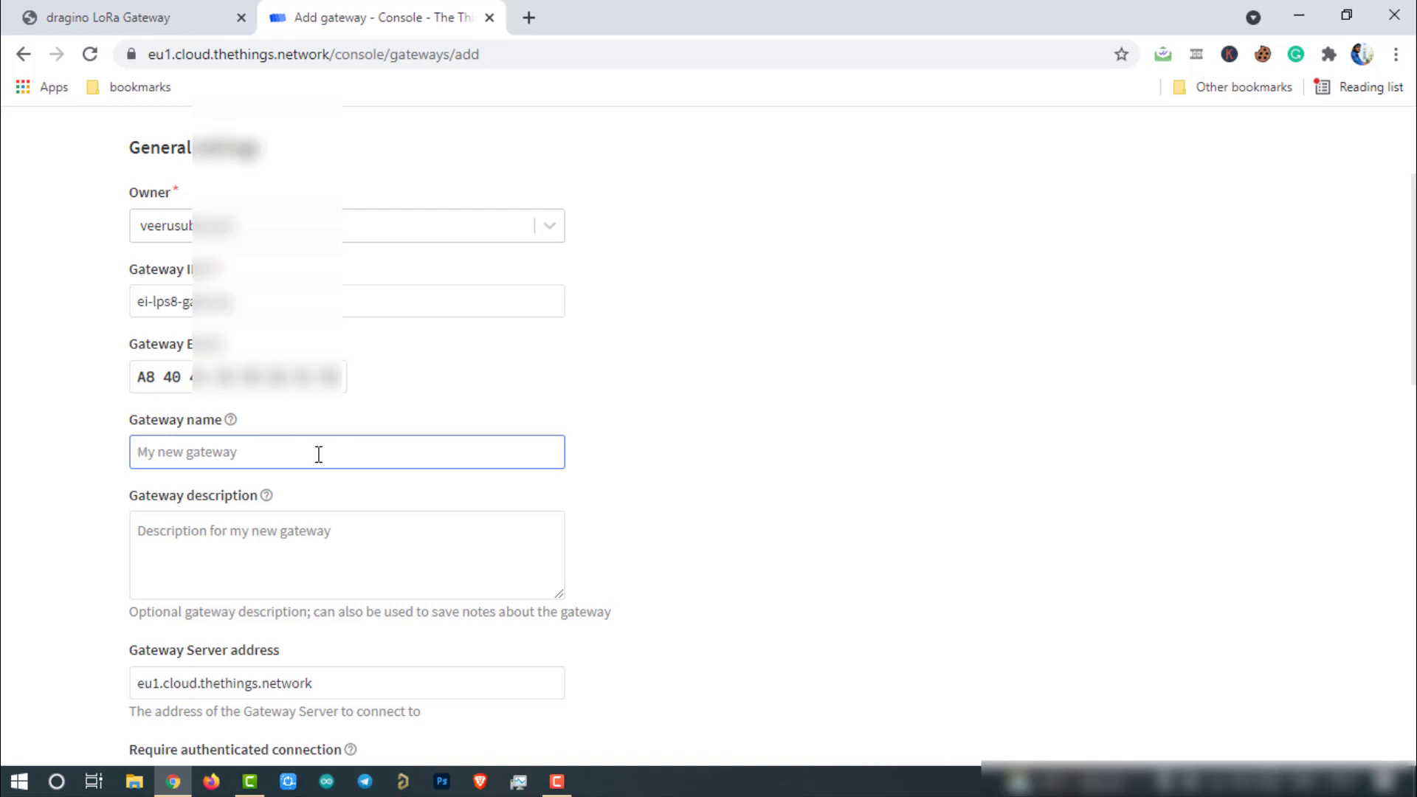
Step: Enter EI_LPS8_Gateway as the gateway name
text(EI_LPS8_Gateway)
click(216, 538)
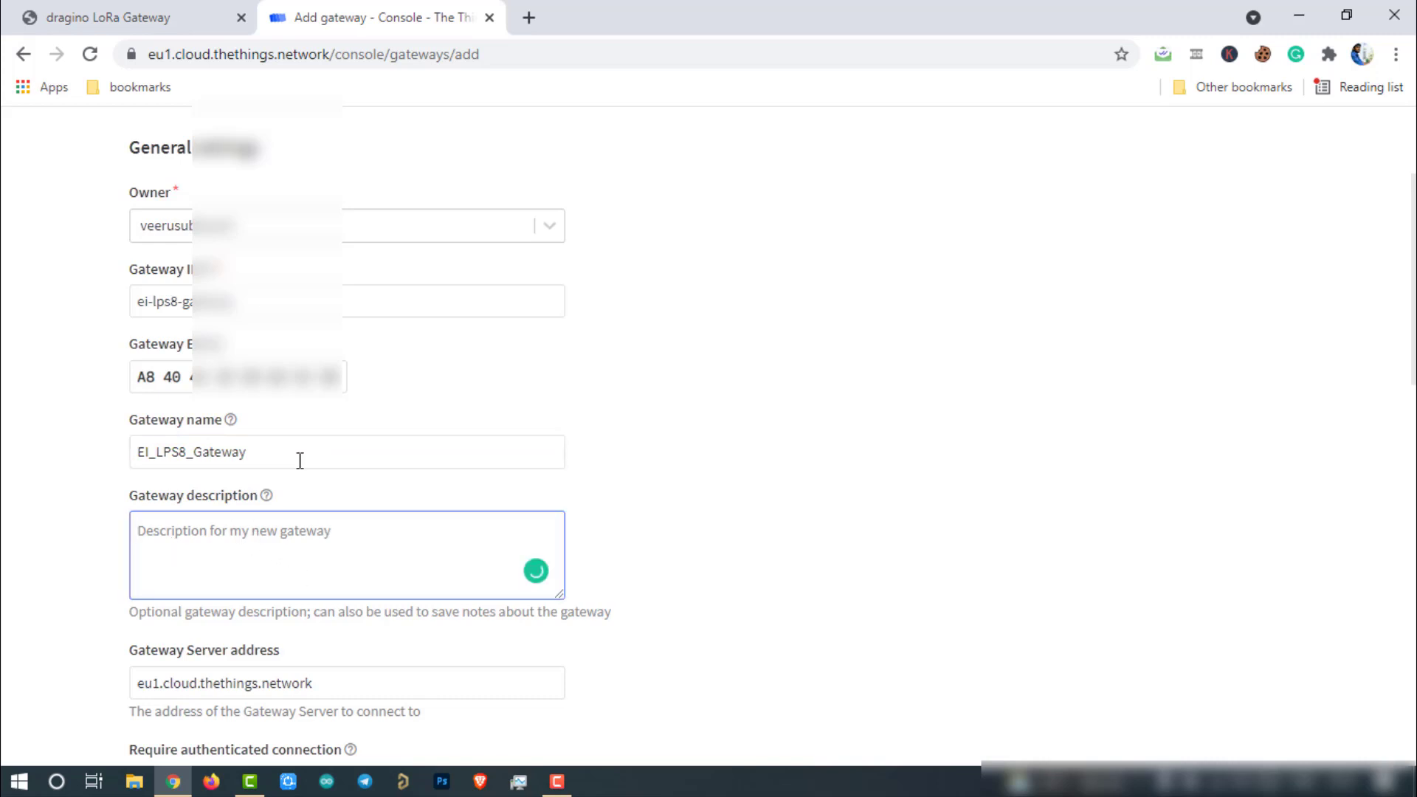
scroll(225, 454, down, 1)
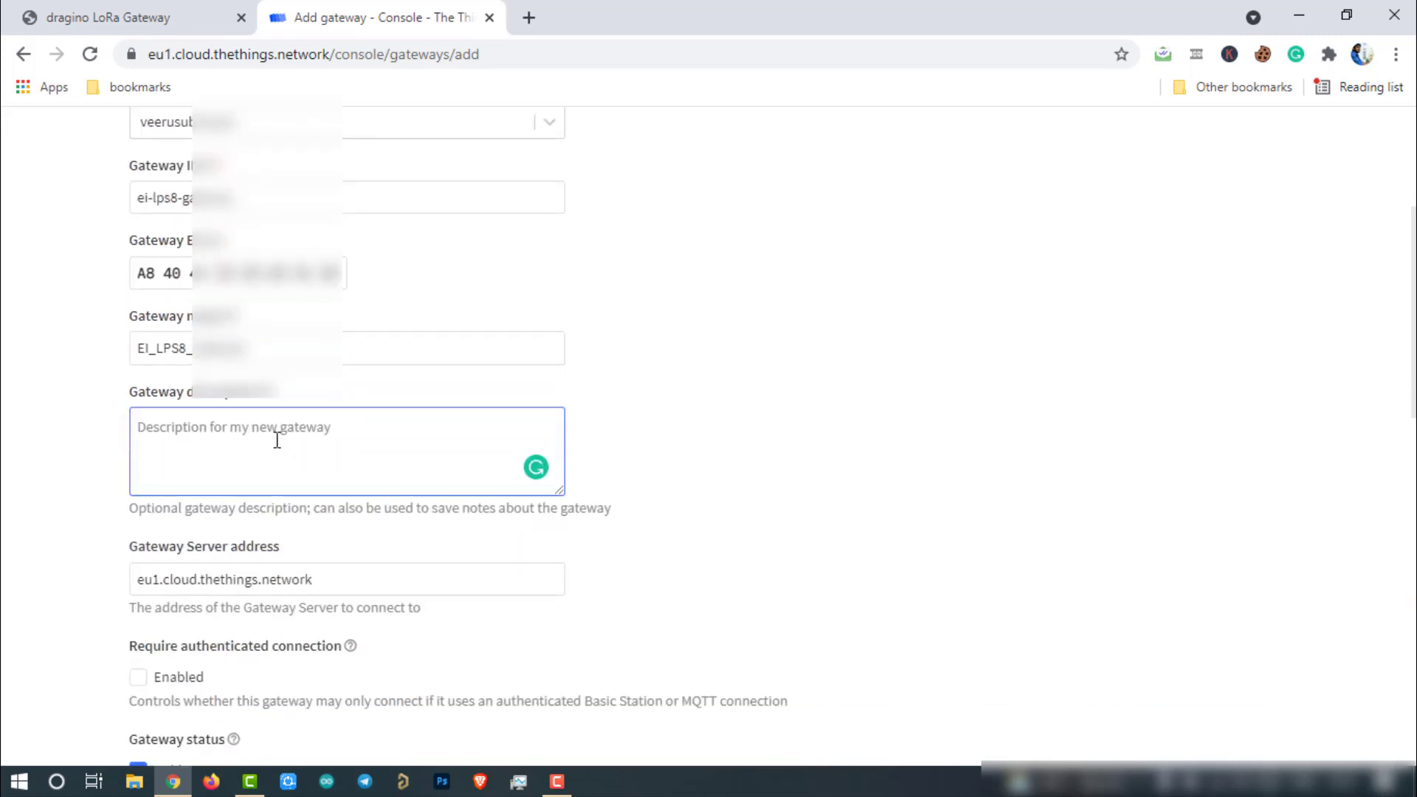
scroll(277, 440, down, 1)
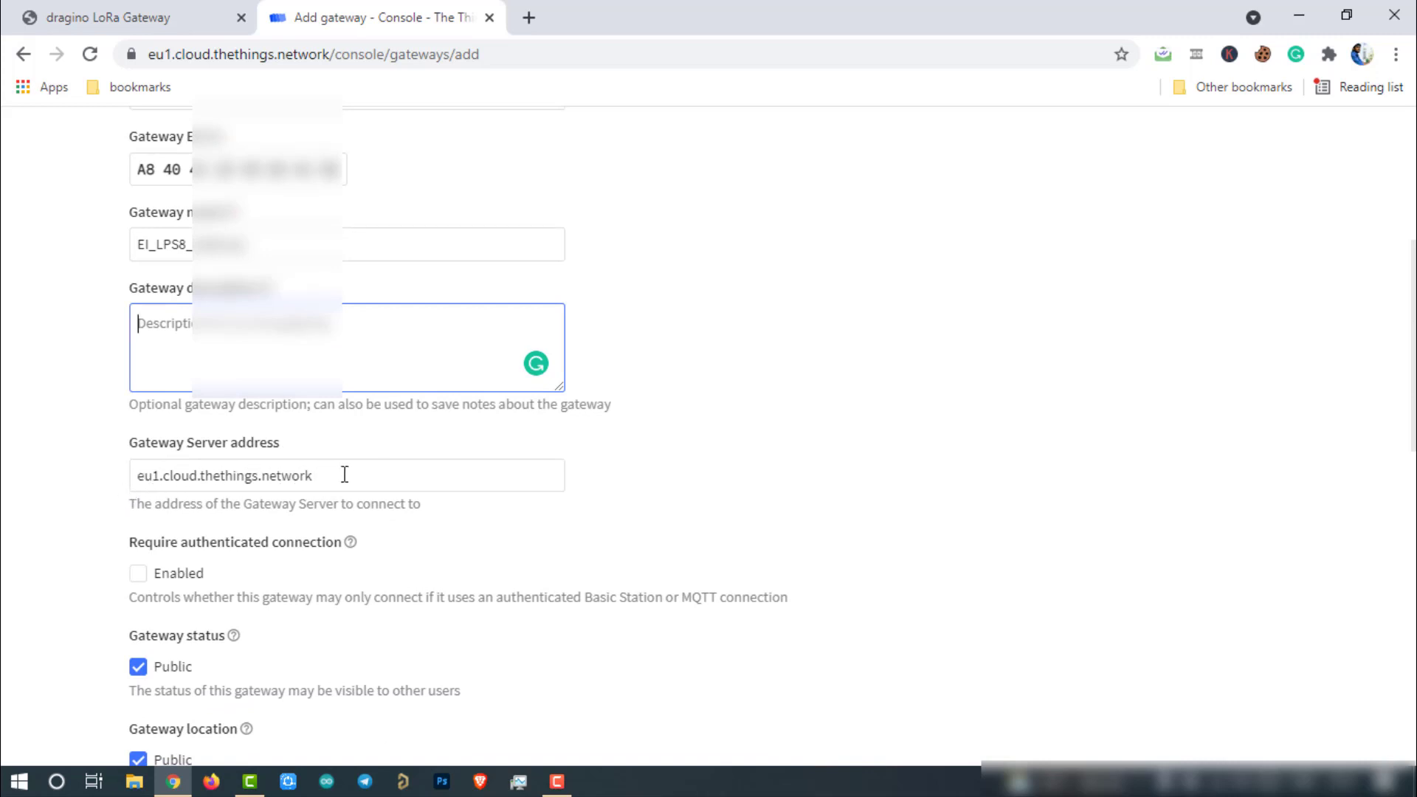
scroll(413, 446, down, 1)
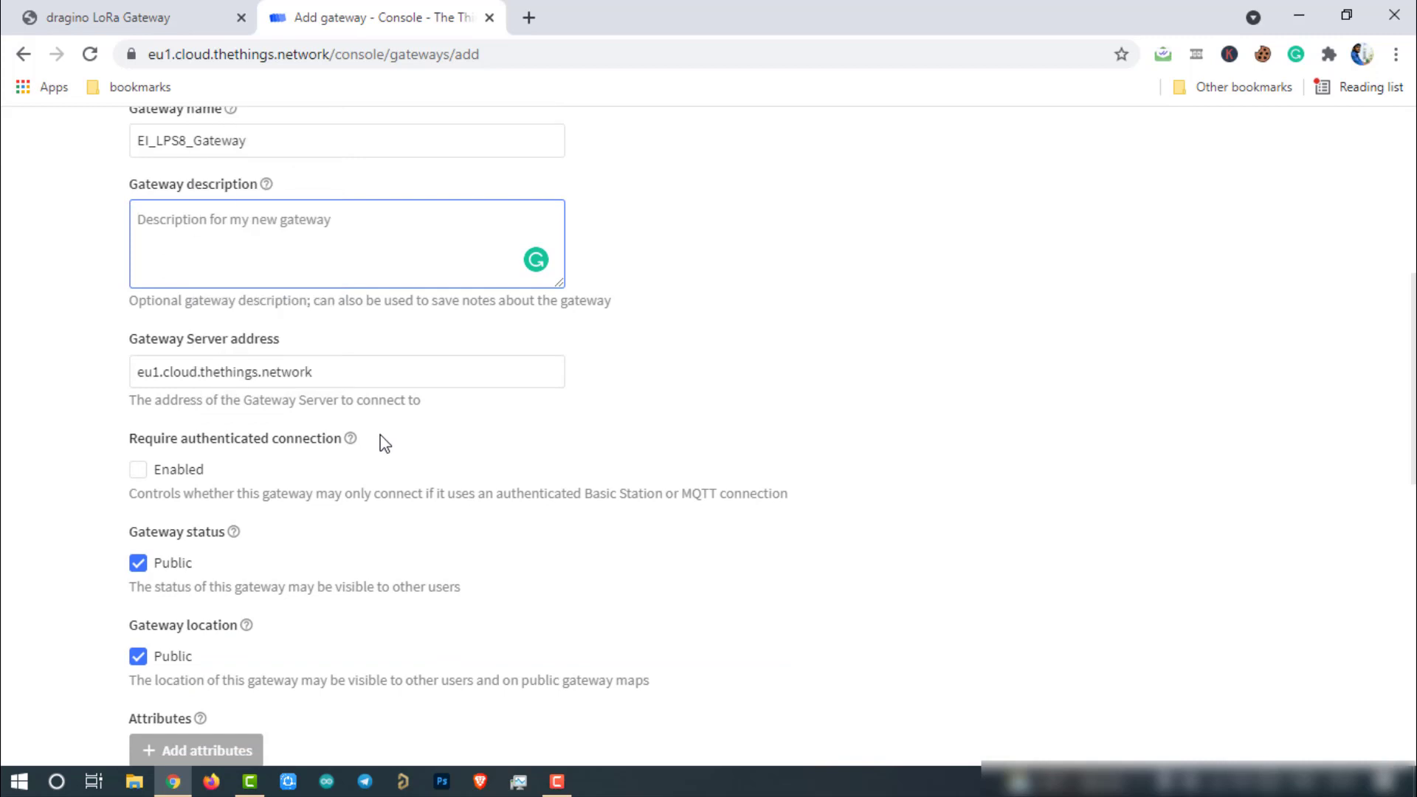
scroll(296, 517, down, 1)
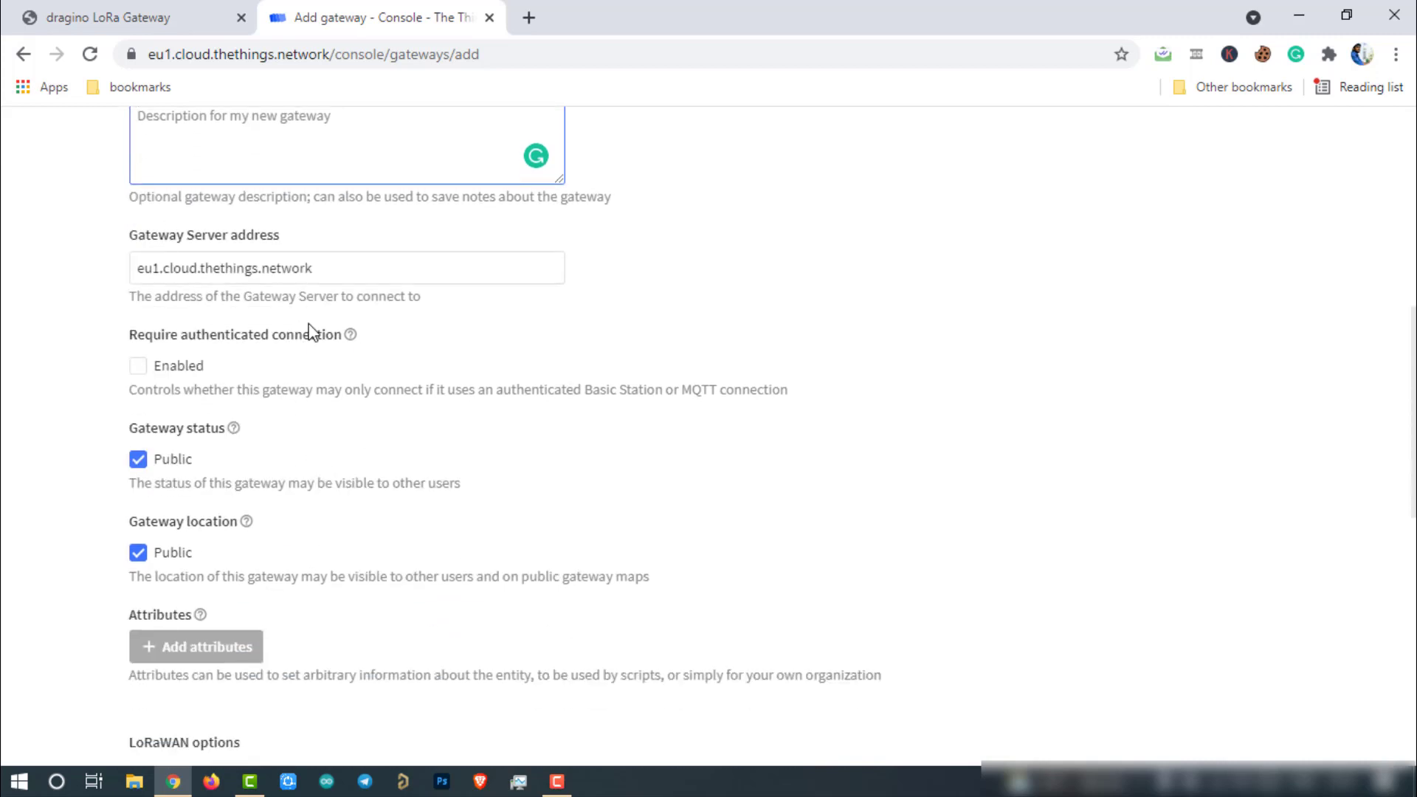
scroll(332, 455, down, 2)
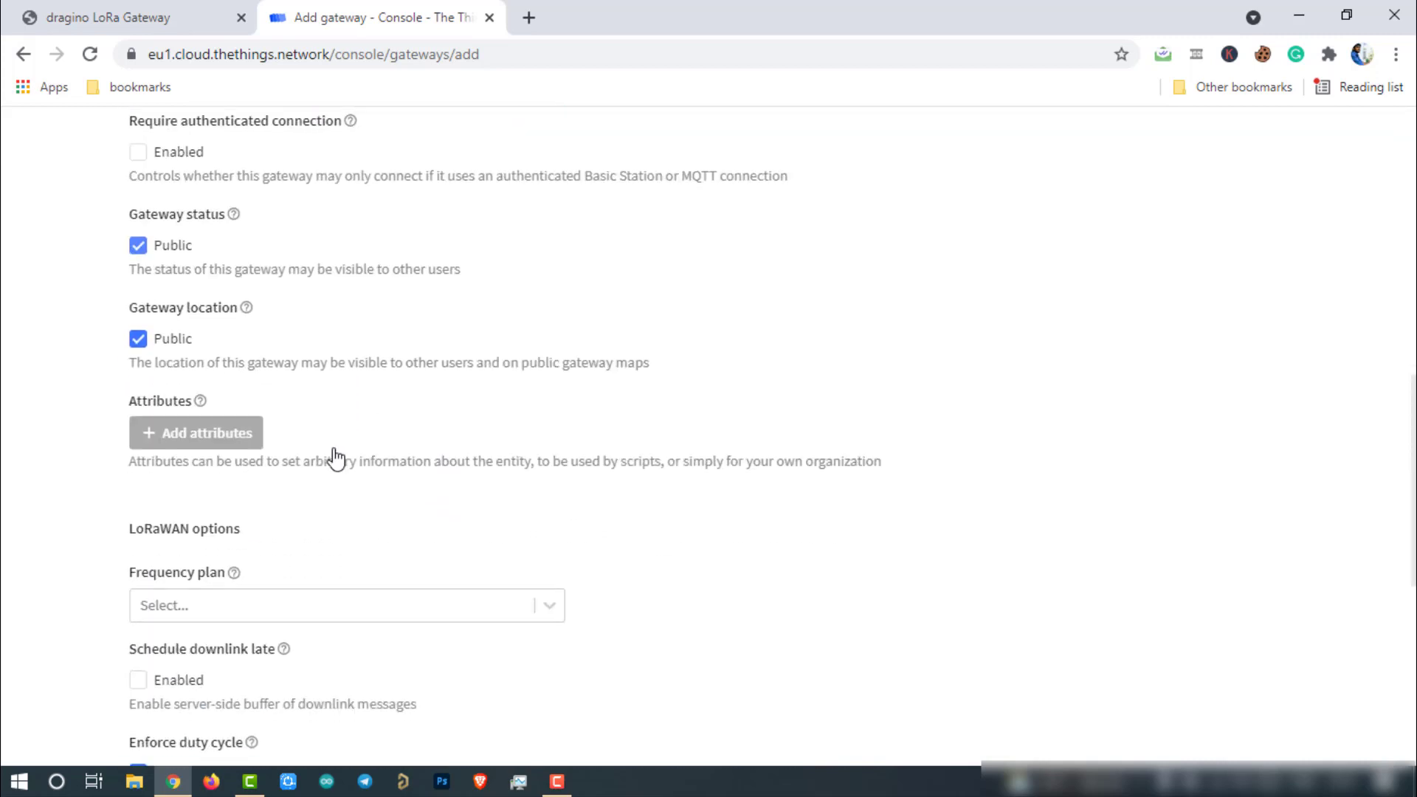
scroll(336, 458, down, 2)
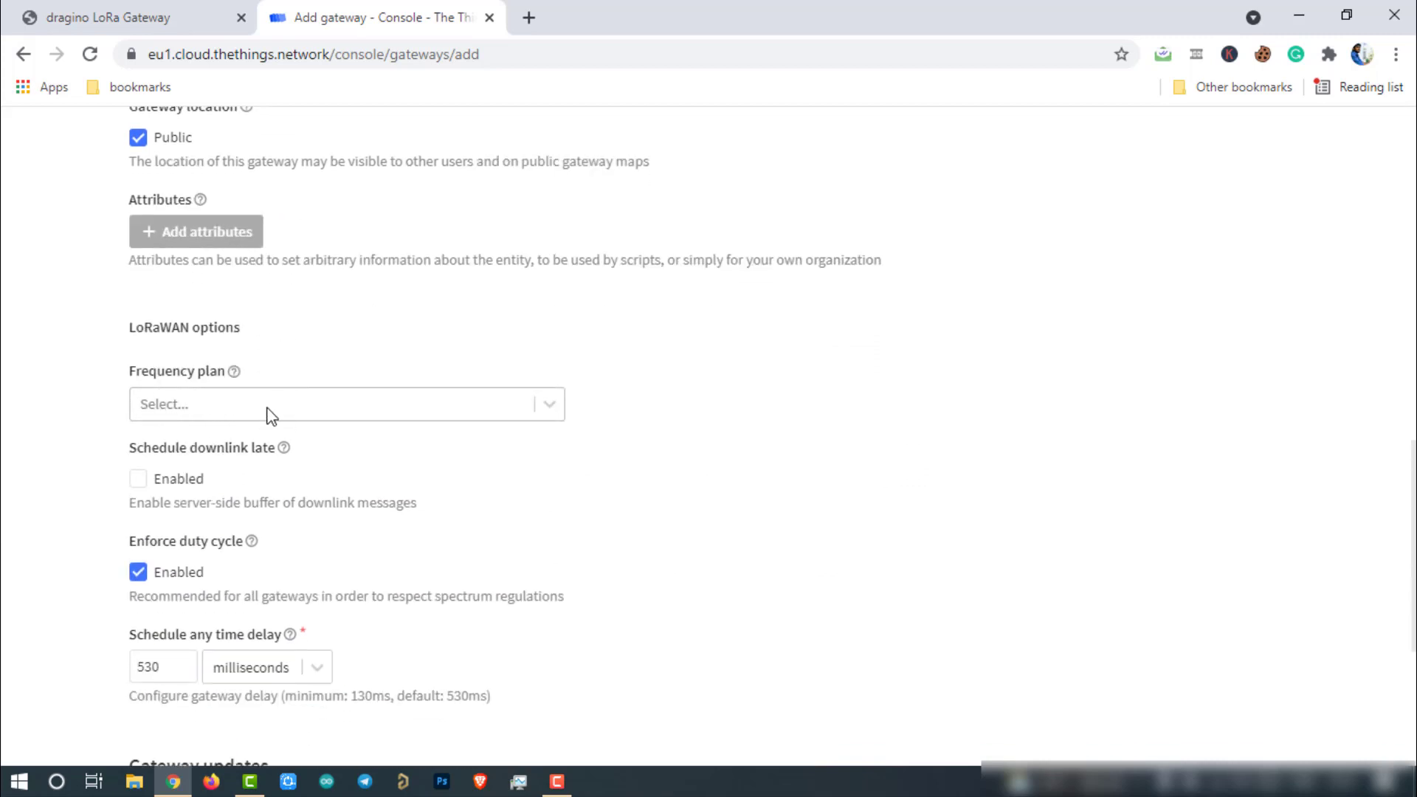
Step: Choose the India 865-867 MHz frequency plan and create the gateway
click(267, 415)
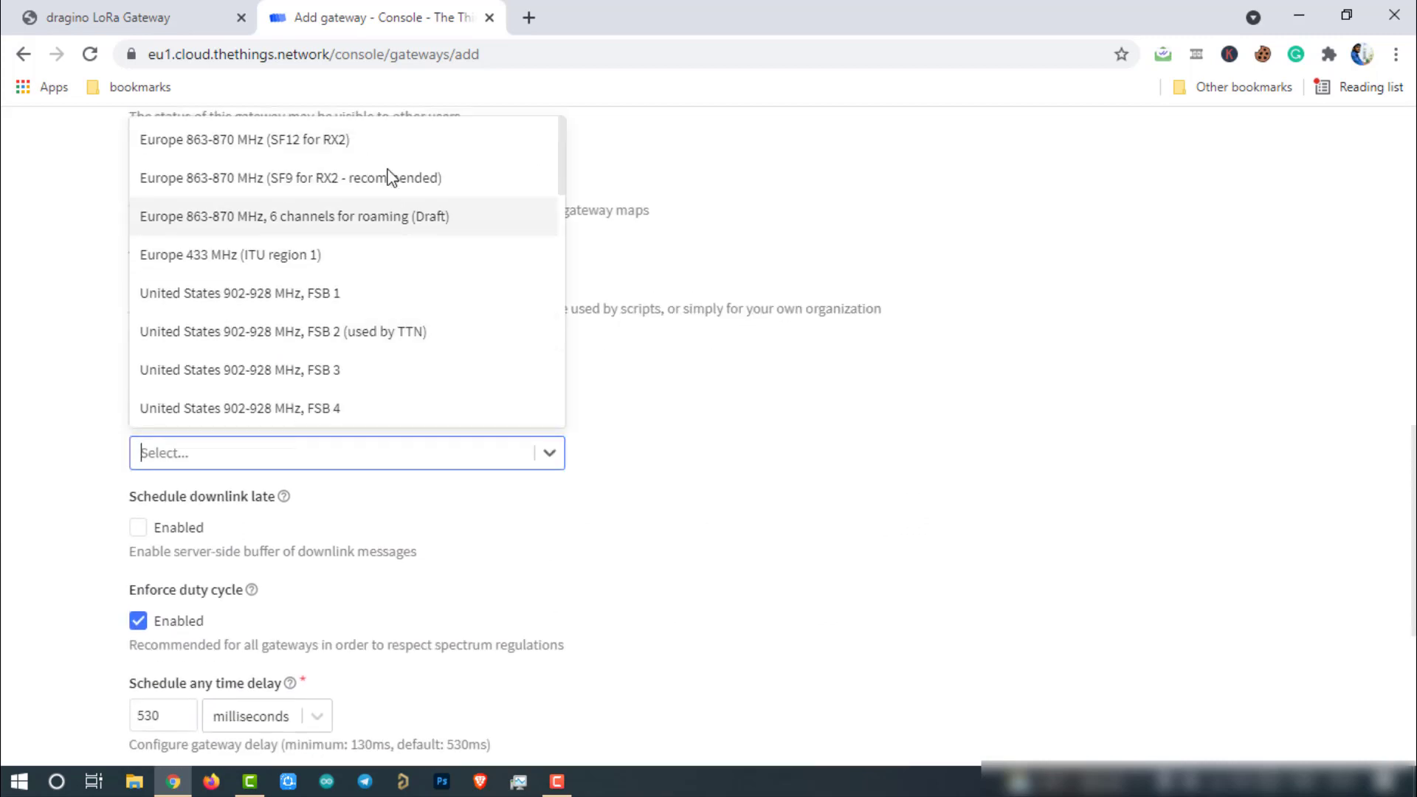
scroll(404, 205, down, 12)
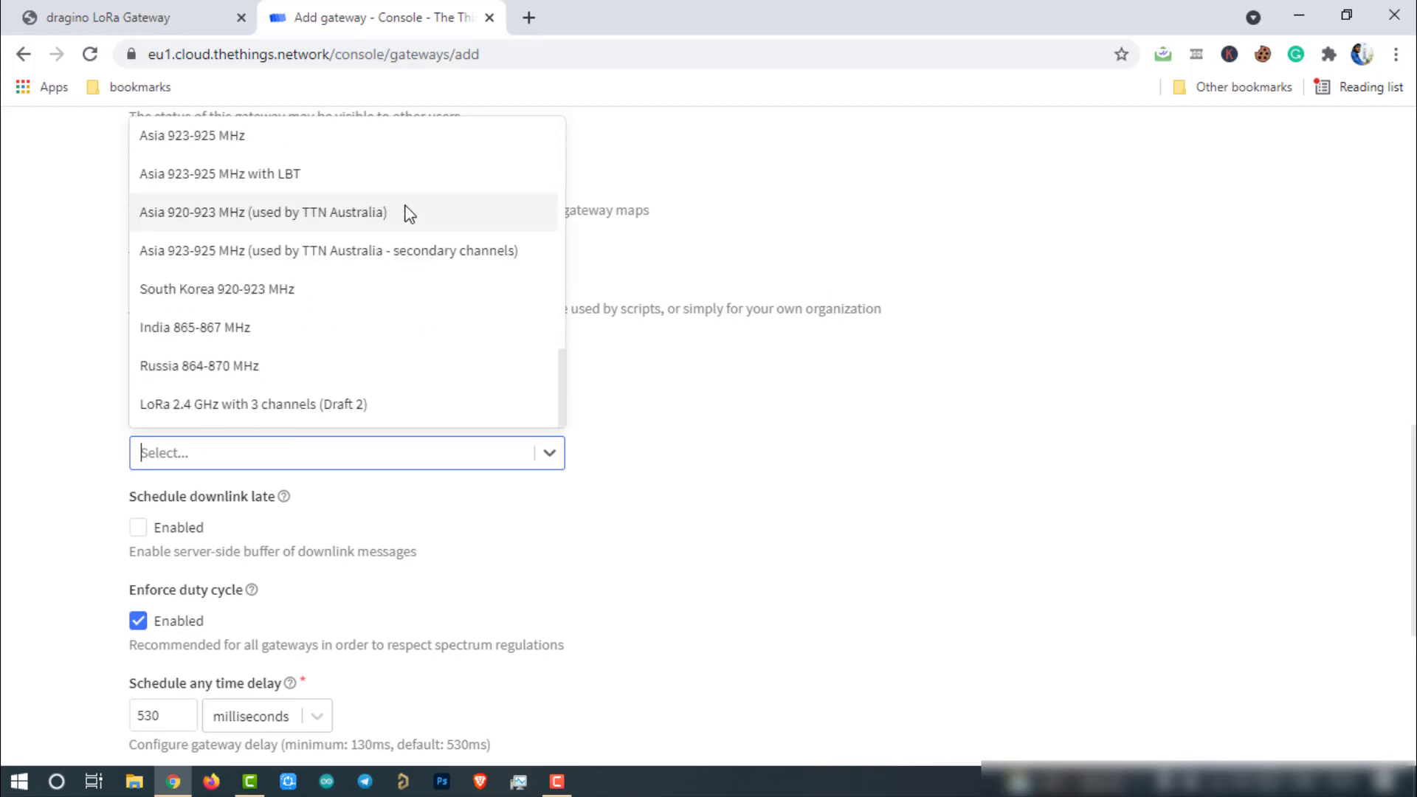
click(246, 332)
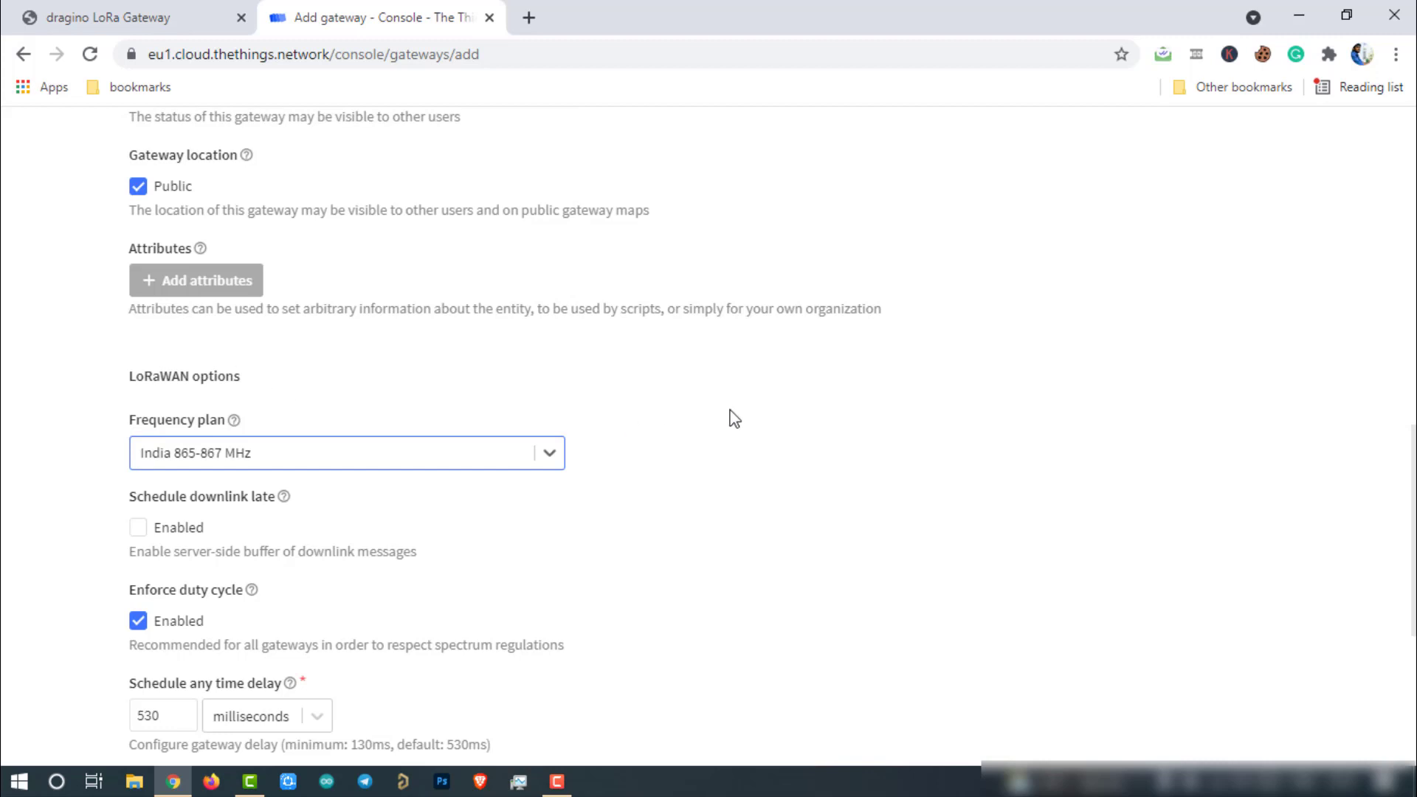
scroll(697, 401, down, 4)
scroll(675, 424, down, 1)
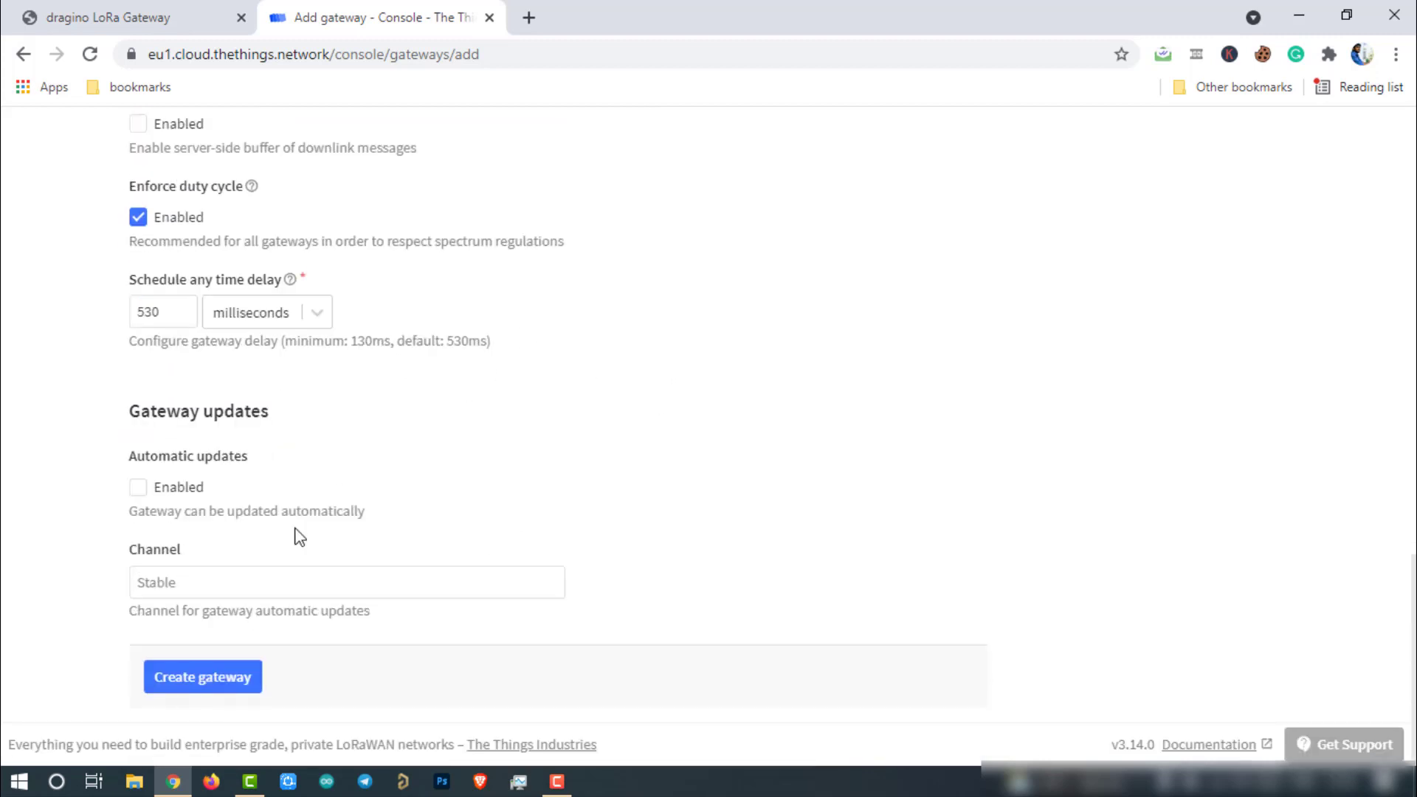
click(202, 677)
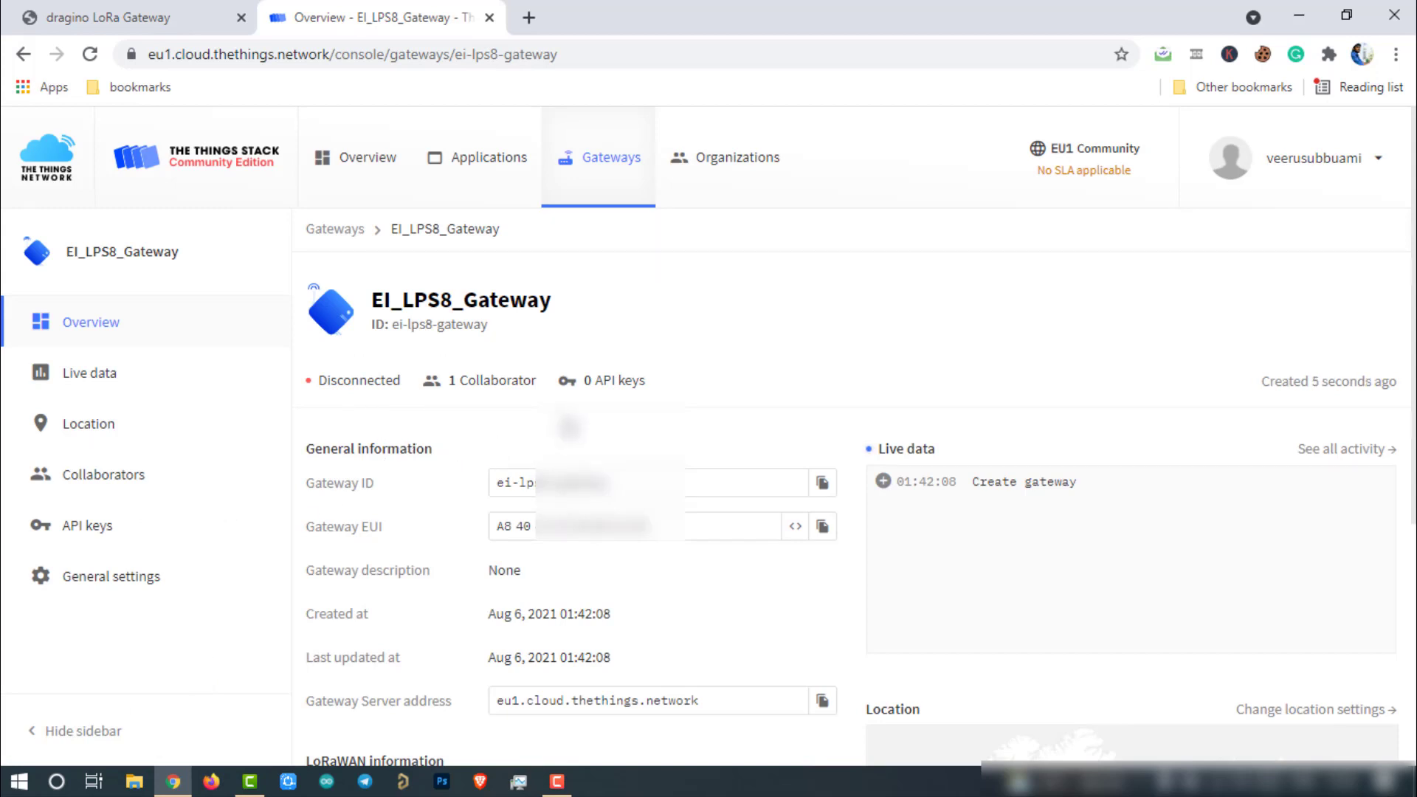
Step: Check the IN_865_867 plan on the gateway overview, then return to the Dragino configuration page
scroll(812, 406, down, 2)
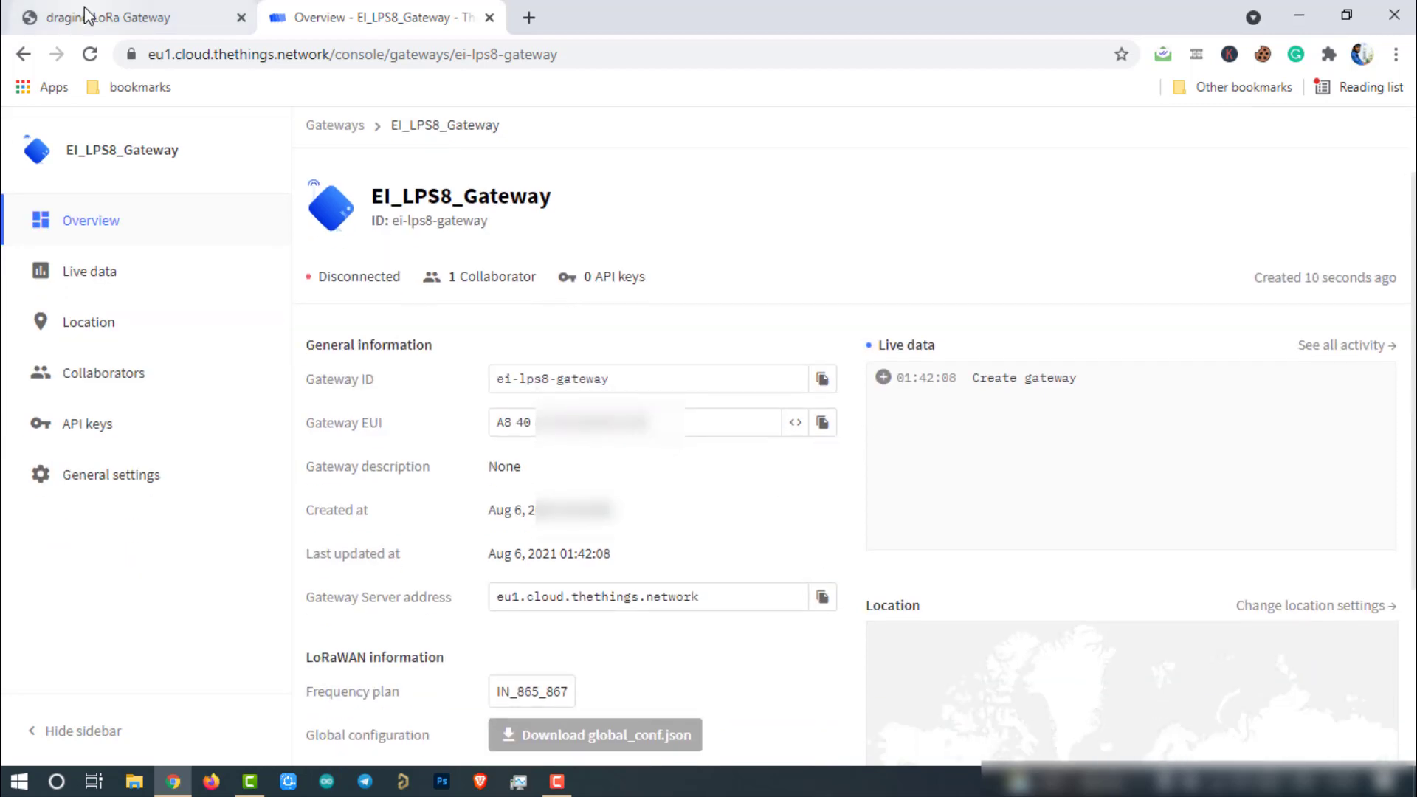
click(195, 17)
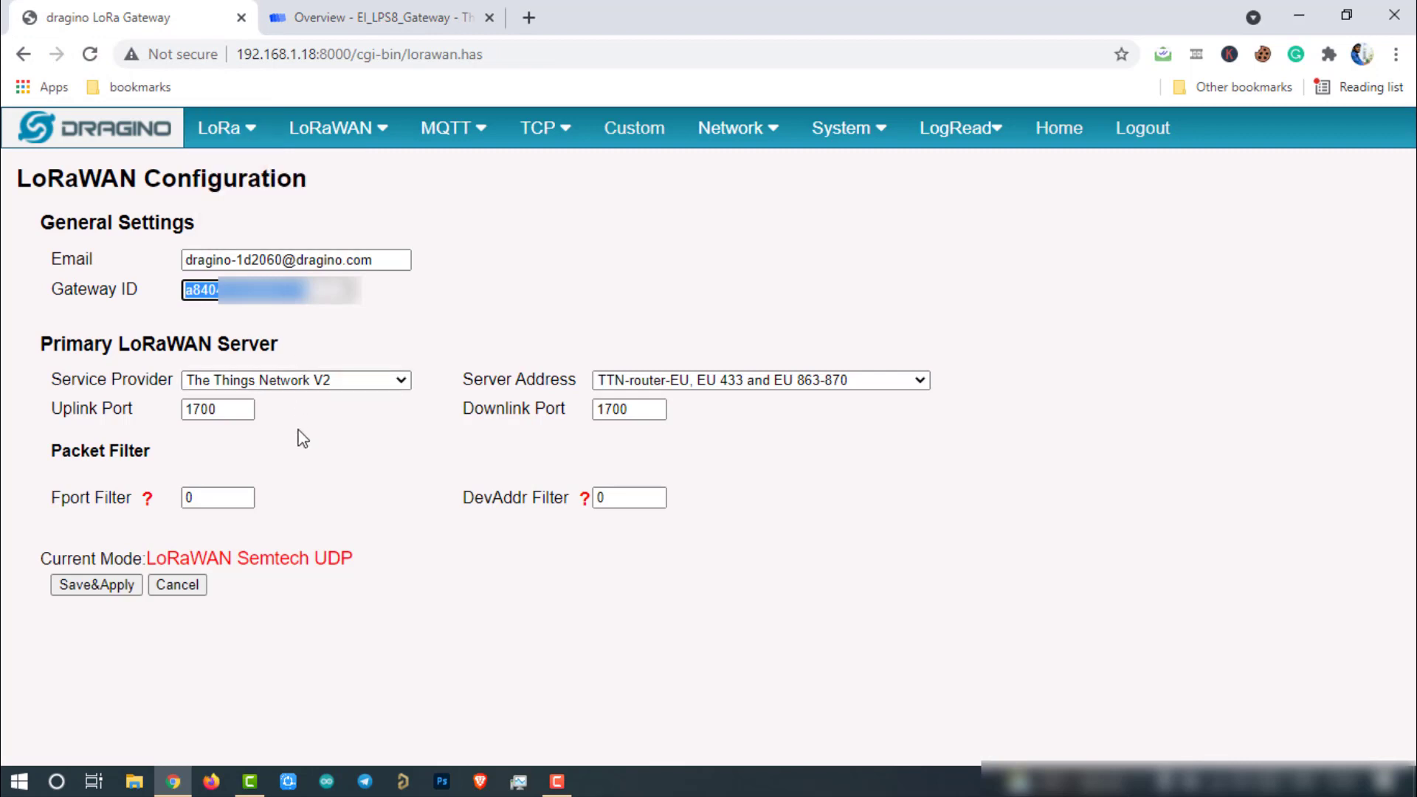
Step: Set the provider to The Things Network V3 with server eu1.cloud.thethings.network, then Save&Apply
click(398, 430)
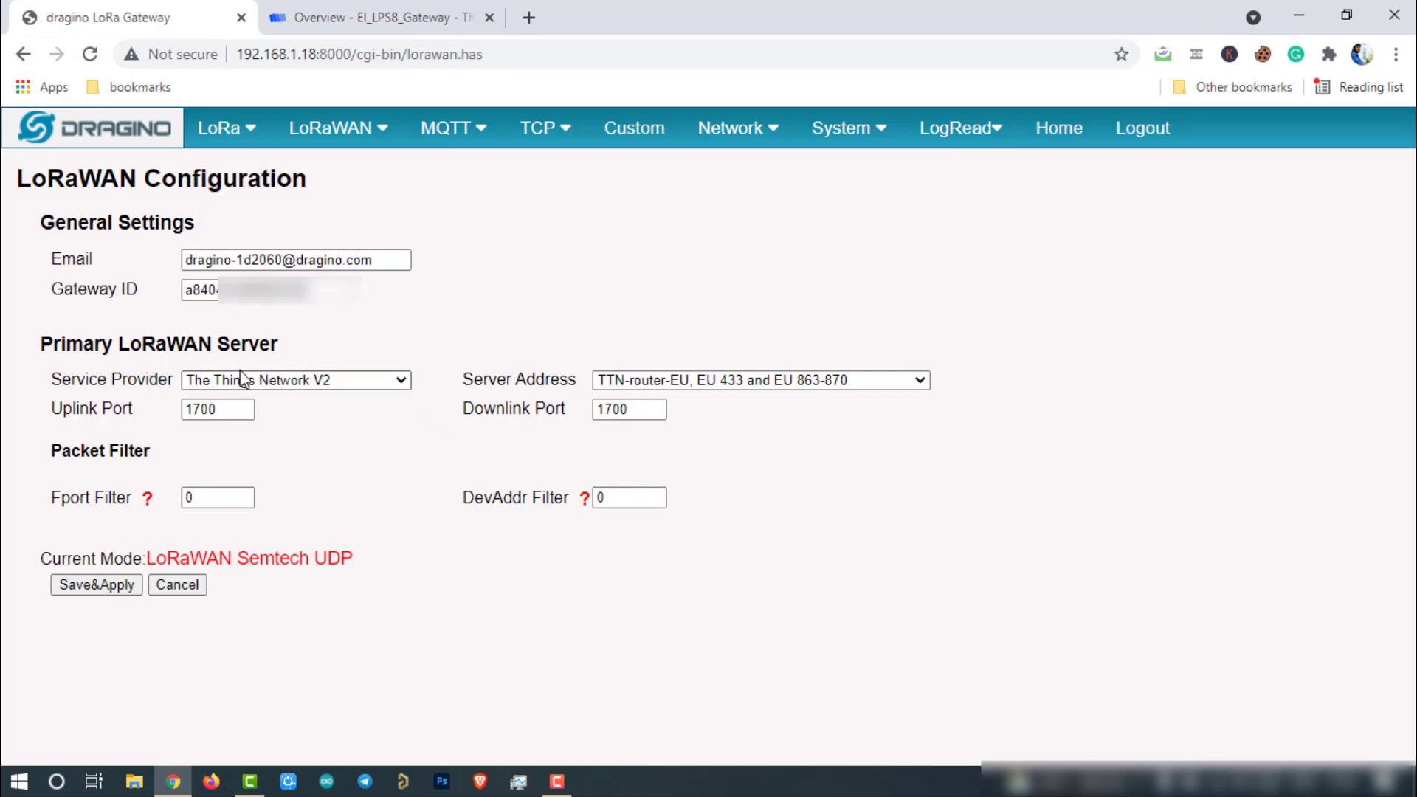
click(393, 382)
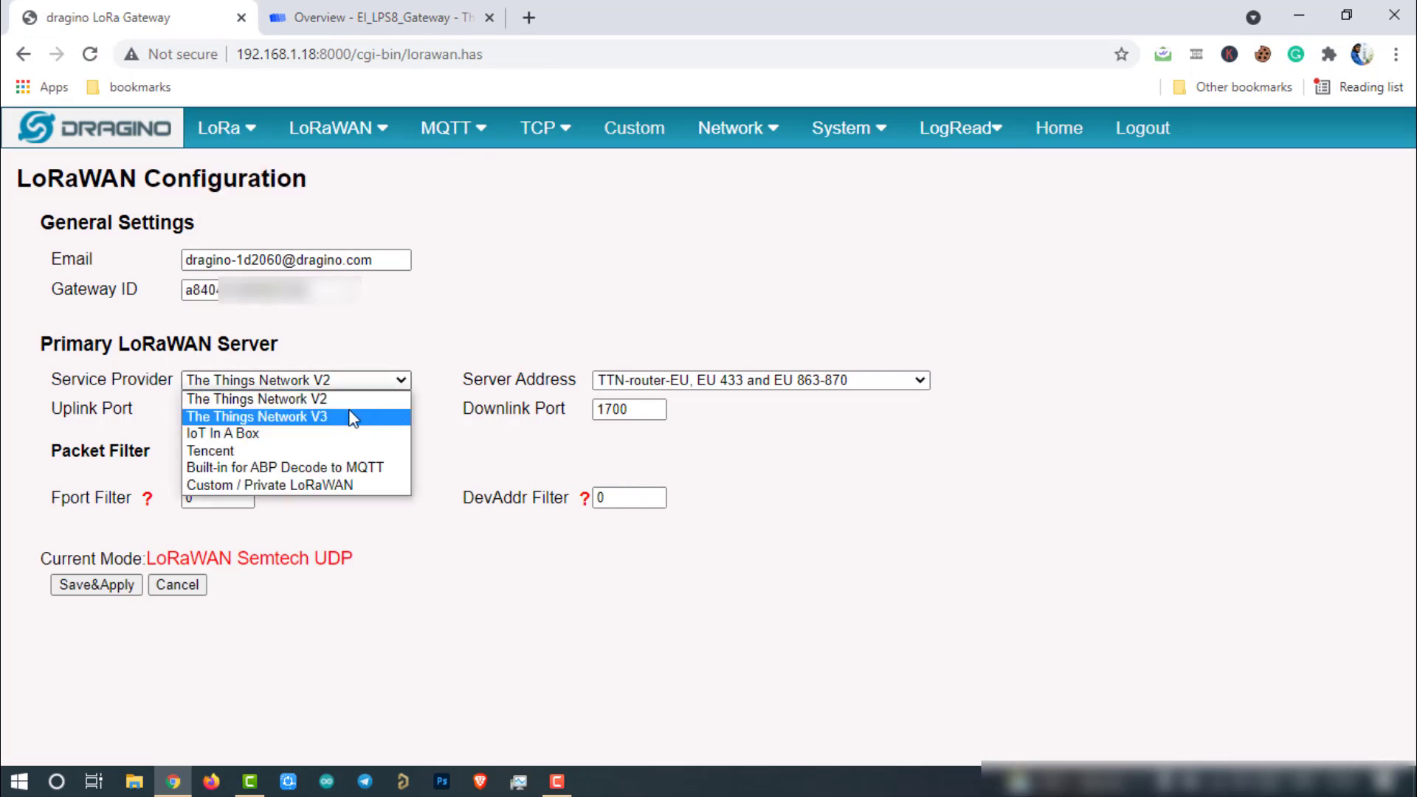
click(313, 418)
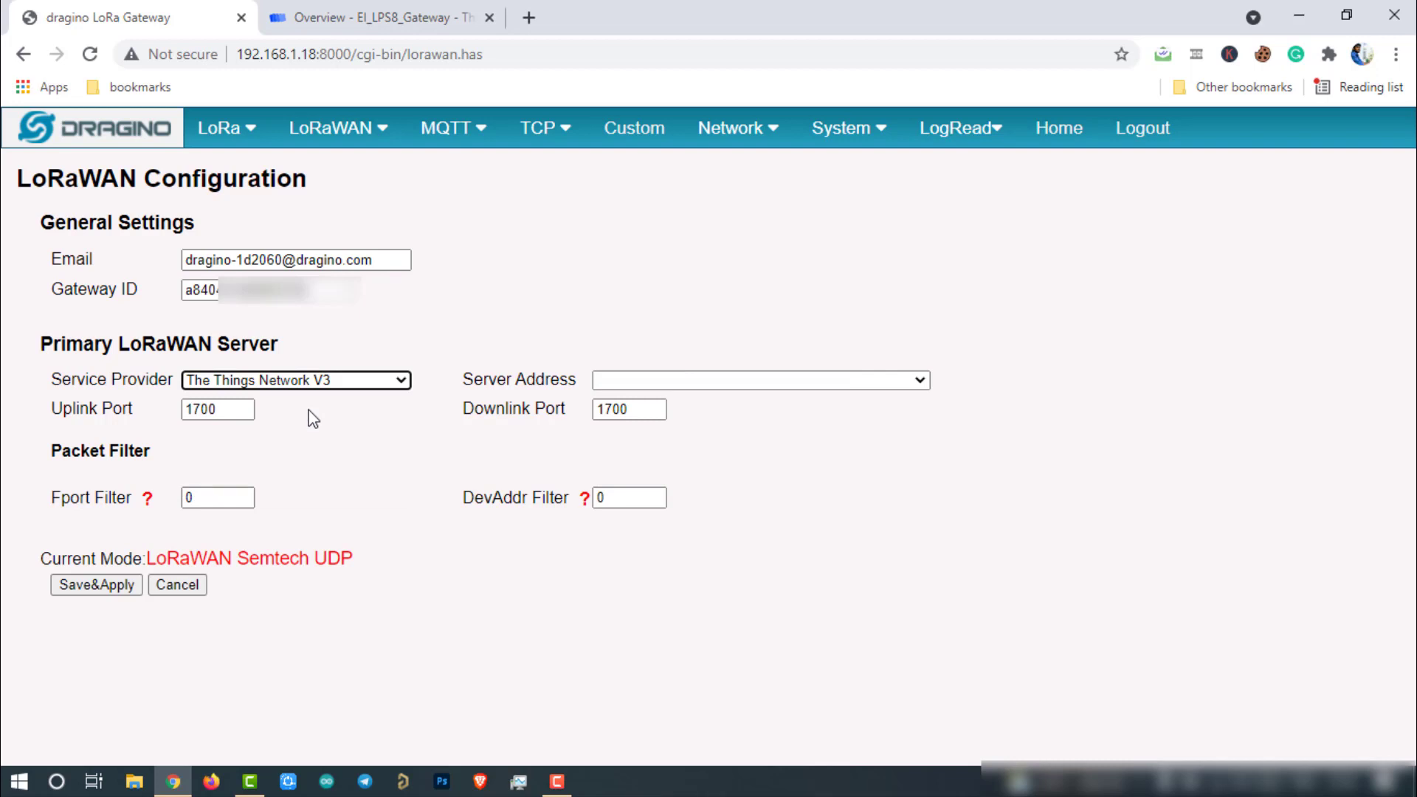
click(650, 379)
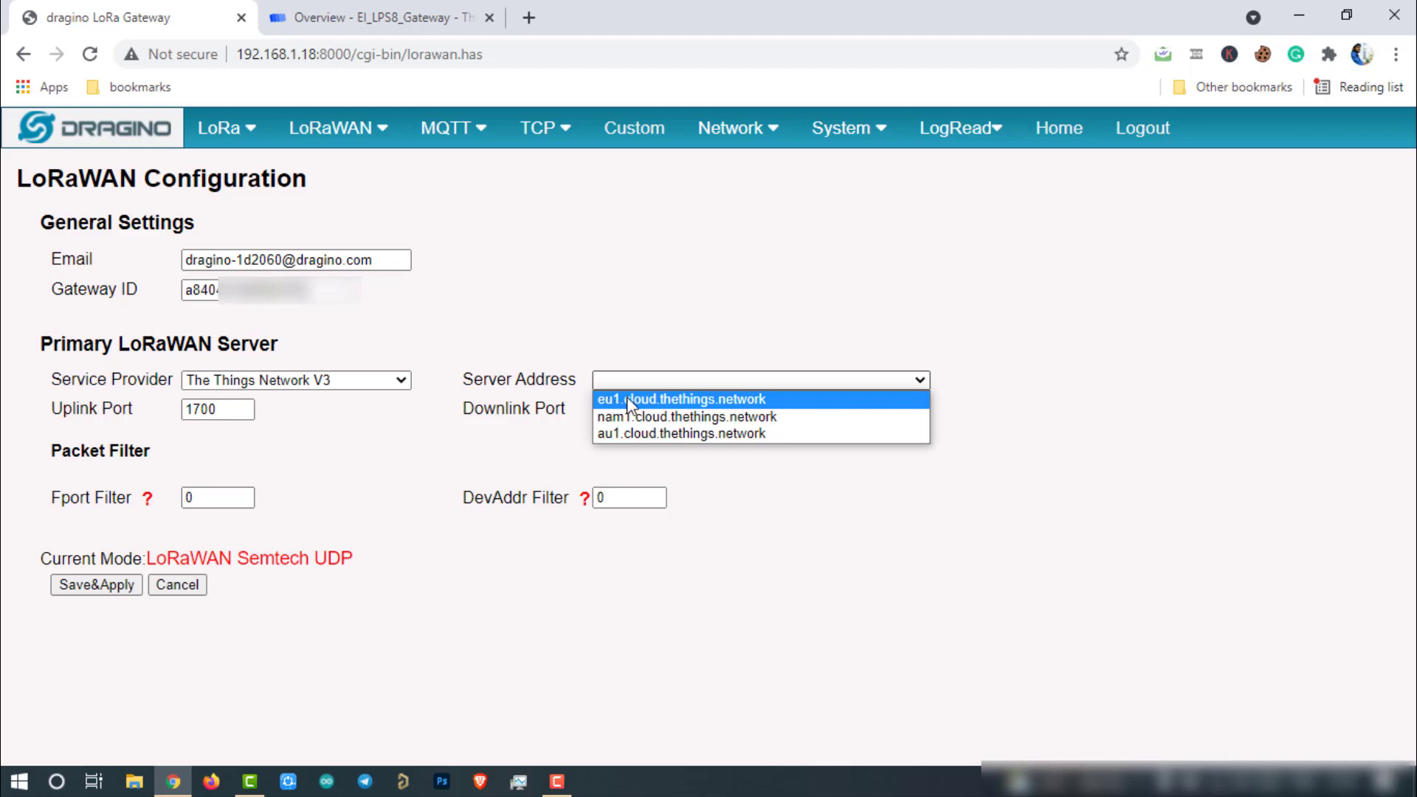
click(627, 398)
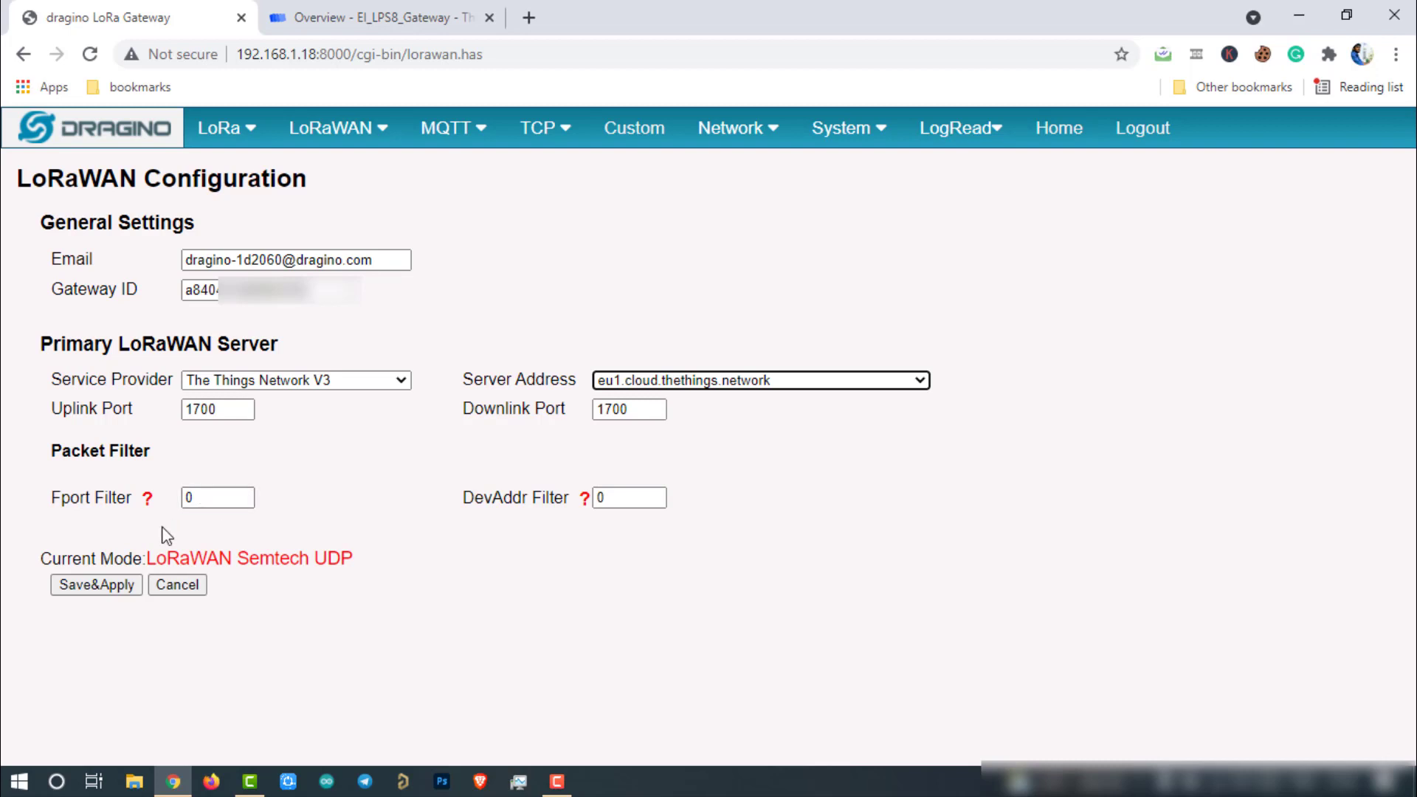
click(97, 585)
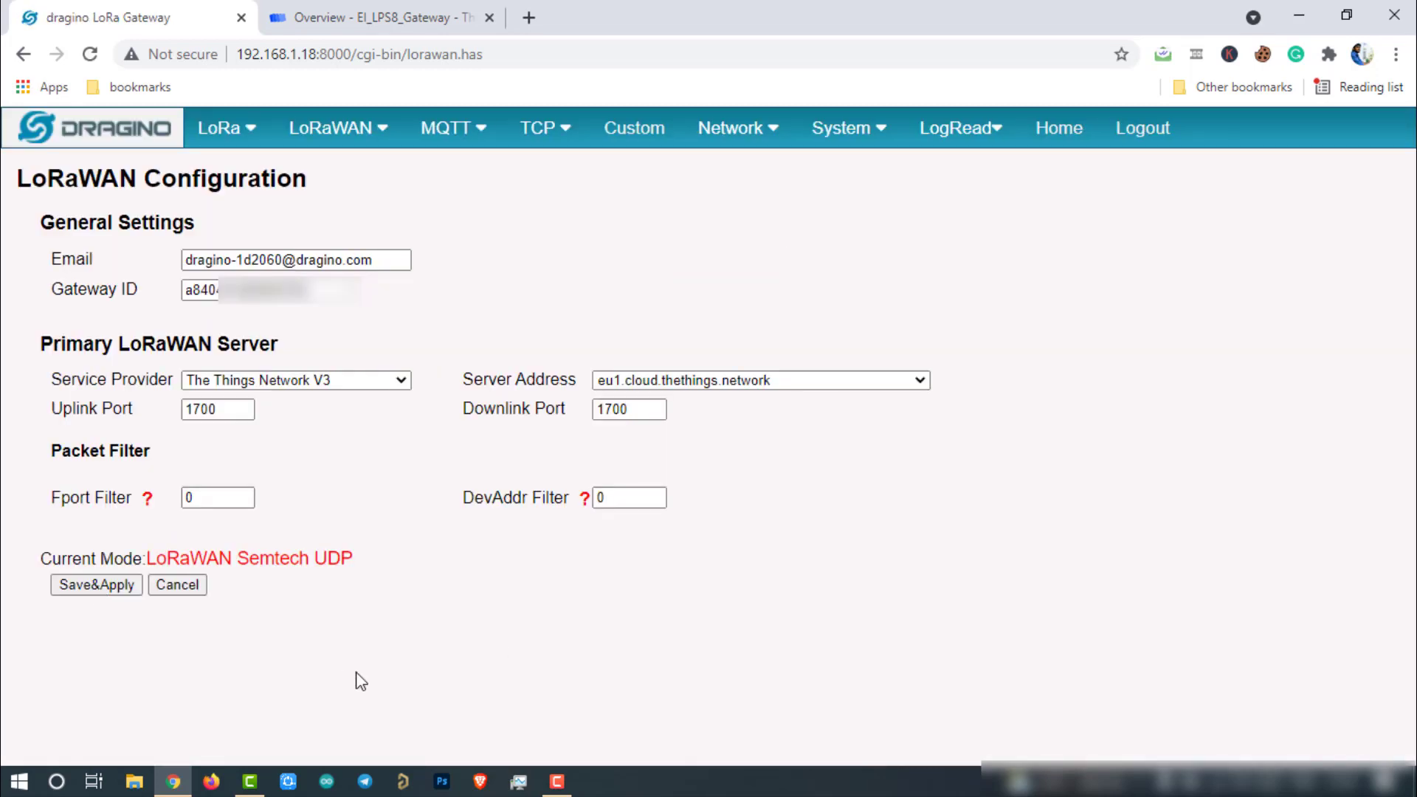
Step: Refresh the gateway page, inspect the Receive gateway status event in Live data, and return to Overview
click(374, 10)
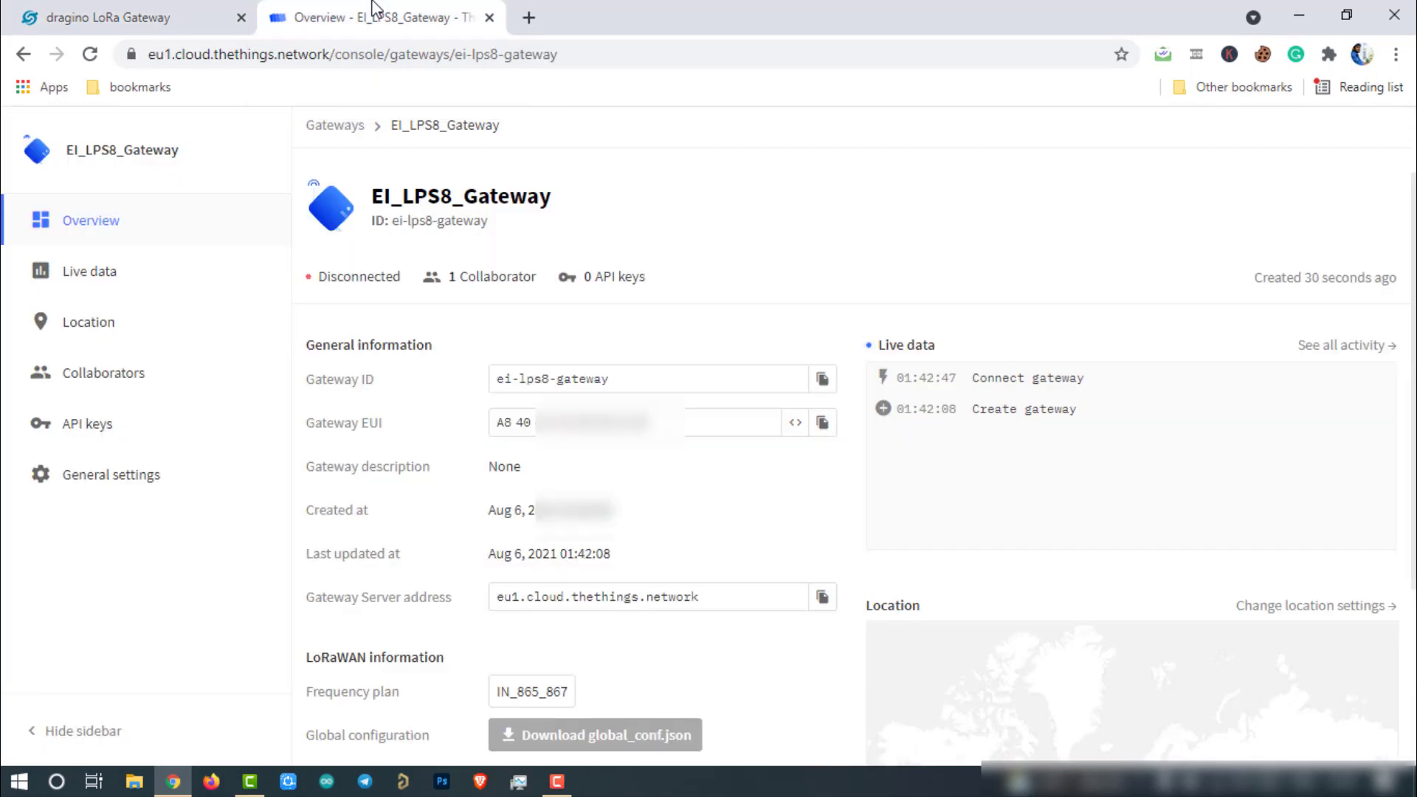
click(90, 55)
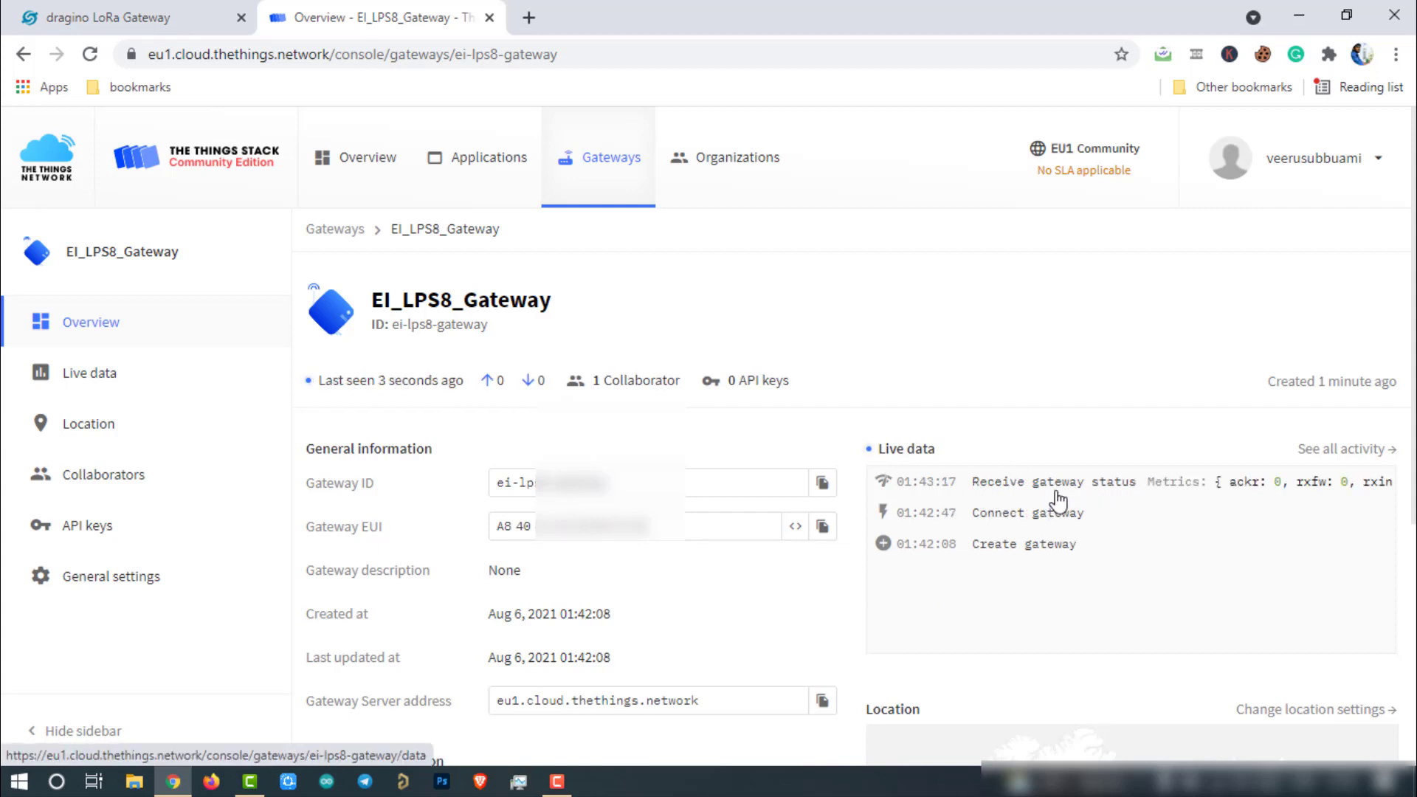
click(1062, 489)
click(737, 316)
scroll(856, 443, down, 6)
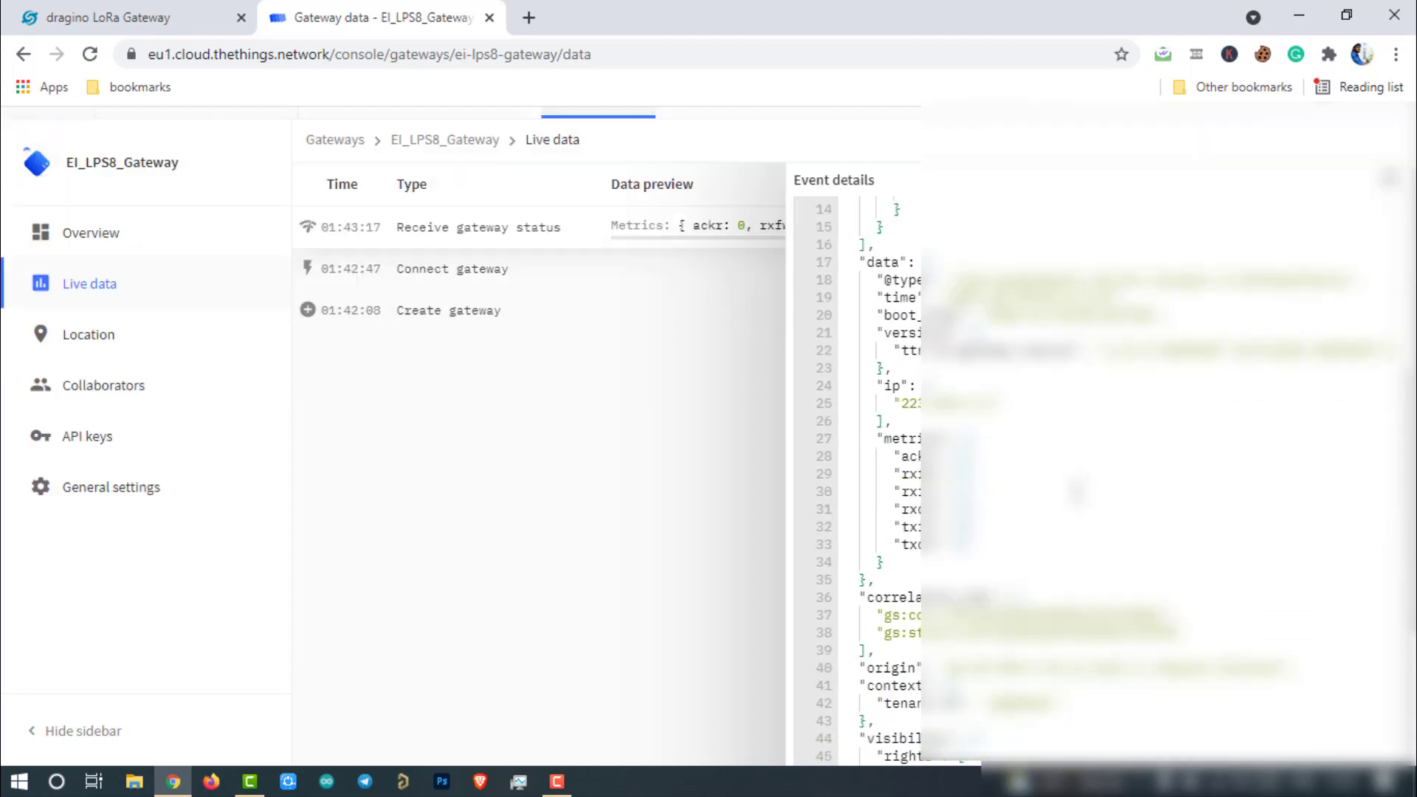
scroll(857, 443, up, 6)
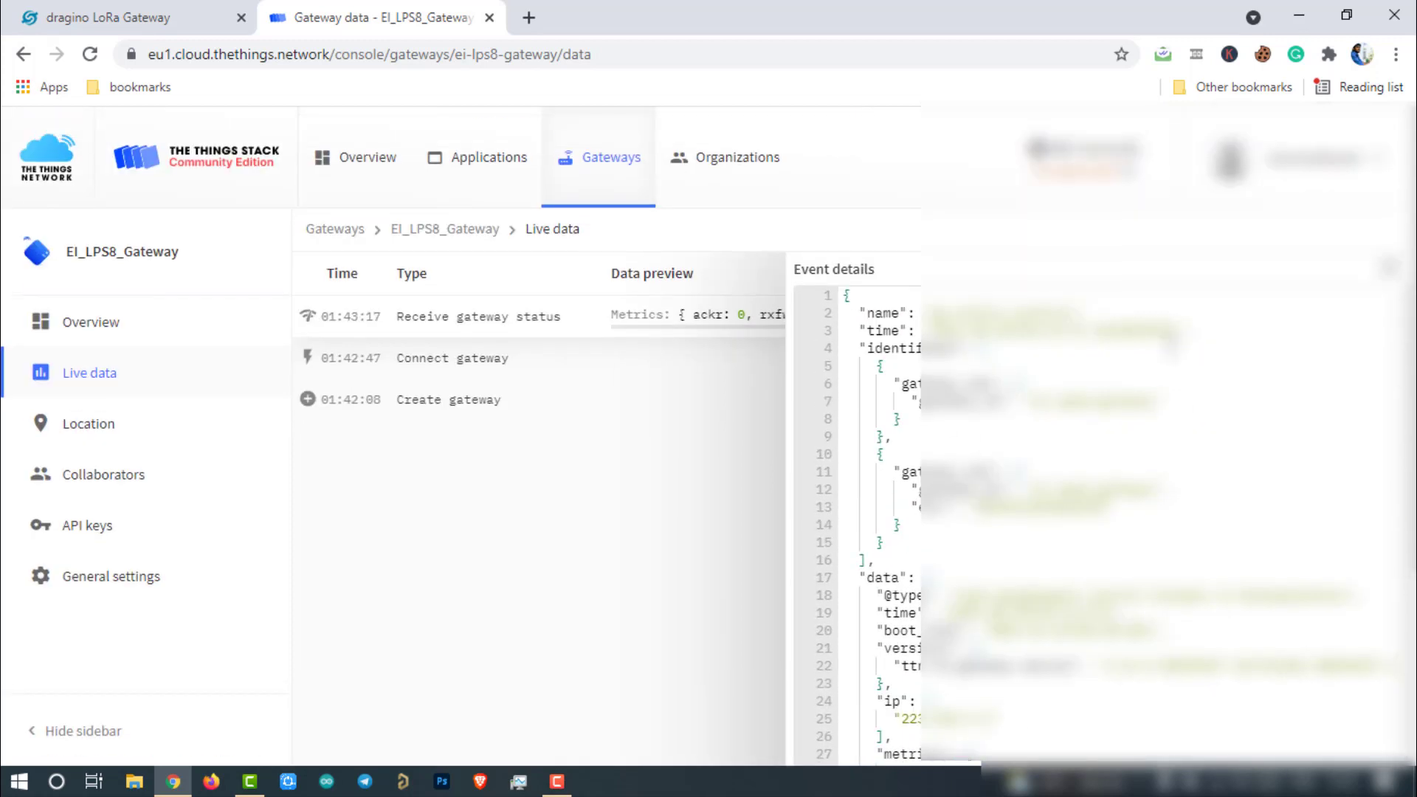
key(alt+Left)
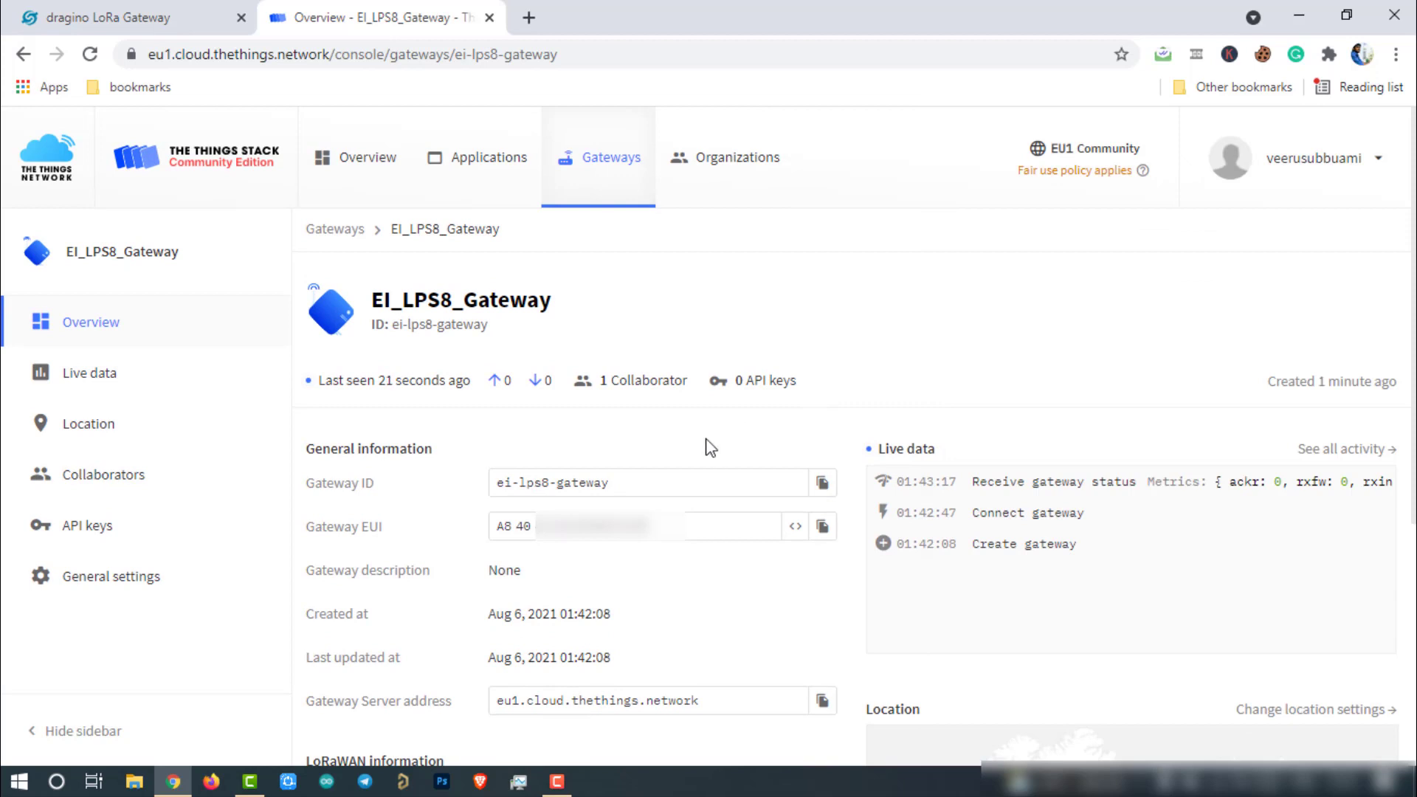